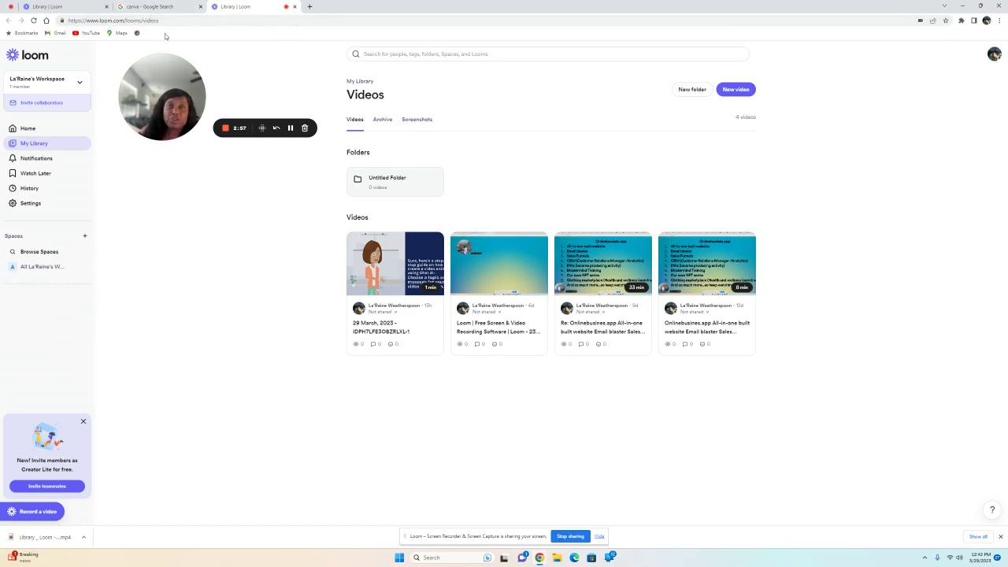
Step: Search Google for 'steve ai' in a new browser tab
left_click(309, 7)
left_click(111, 21)
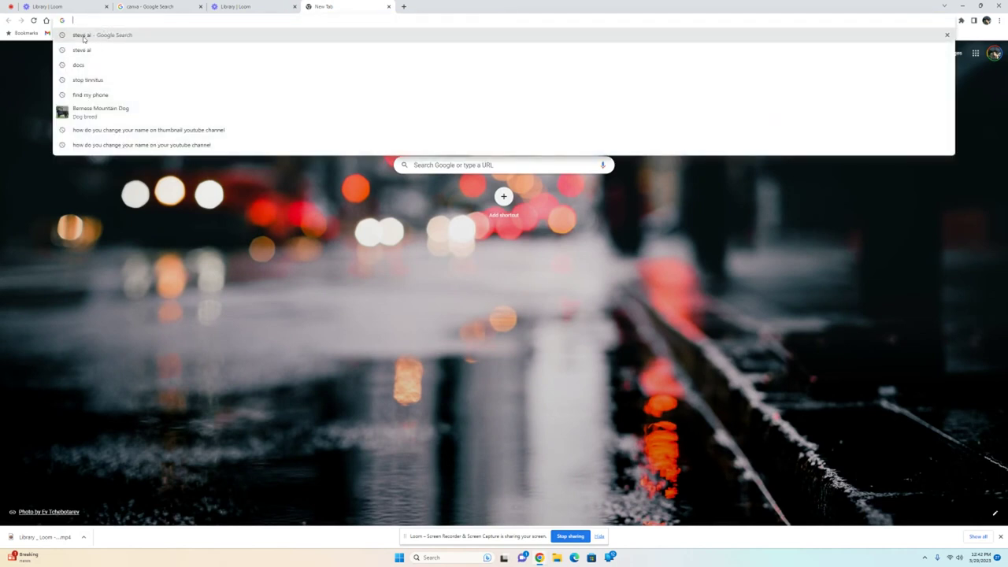
key("Down")
left_click(85, 37)
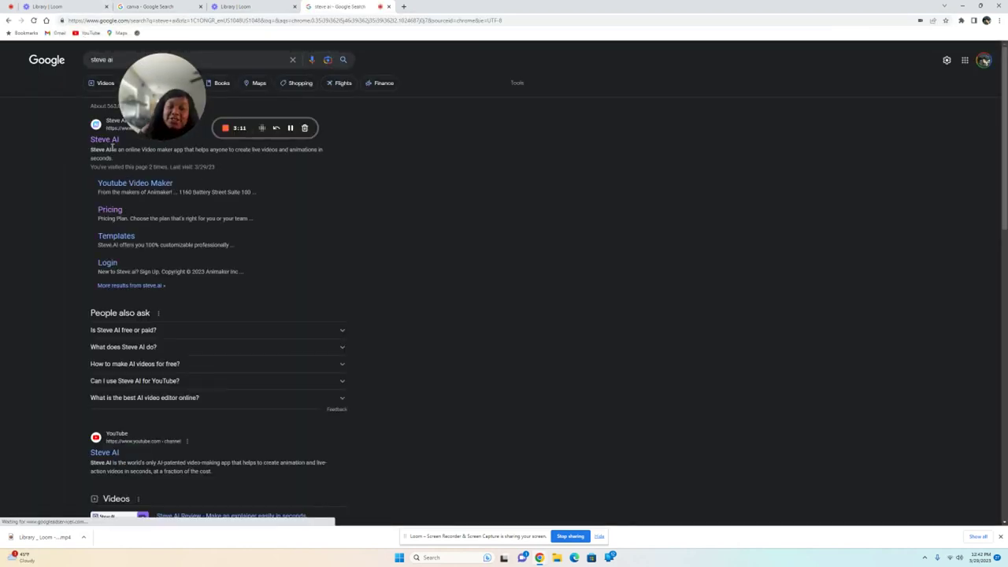
Step: On steve.ai, compare monthly and yearly pricing ($15, $45, $60 yearly), then return home
left_click(108, 143)
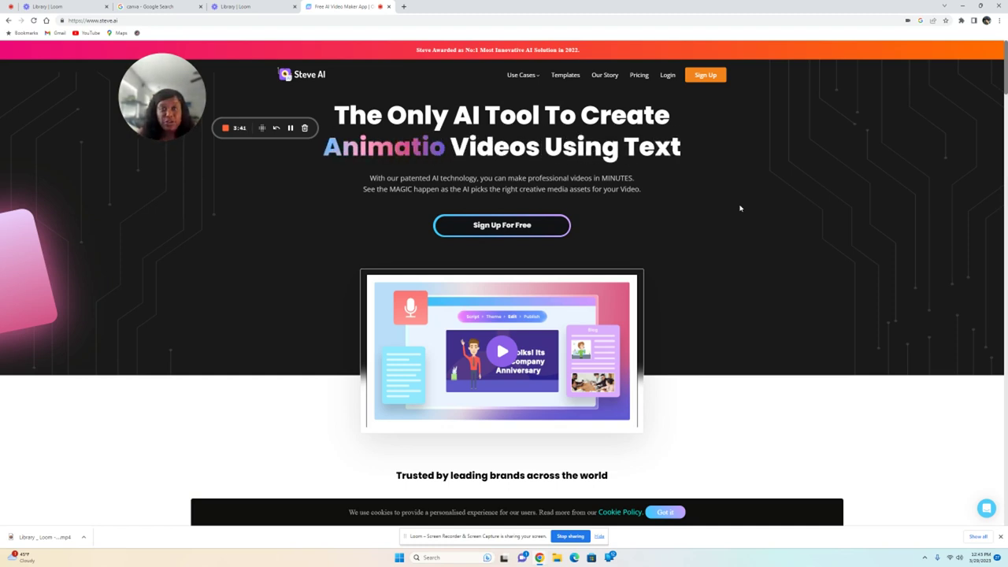
left_click(638, 75)
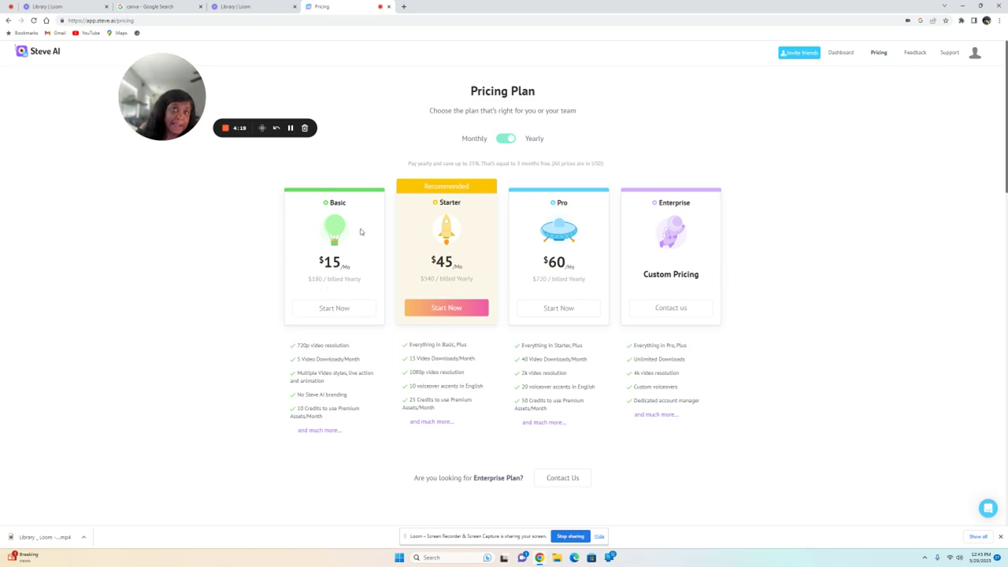
left_click(499, 141)
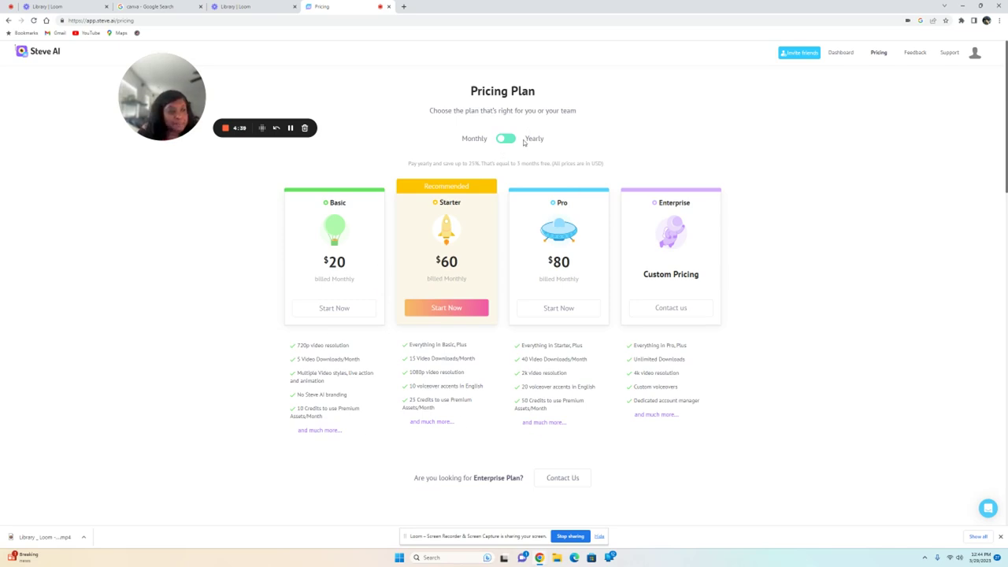
left_click(507, 139)
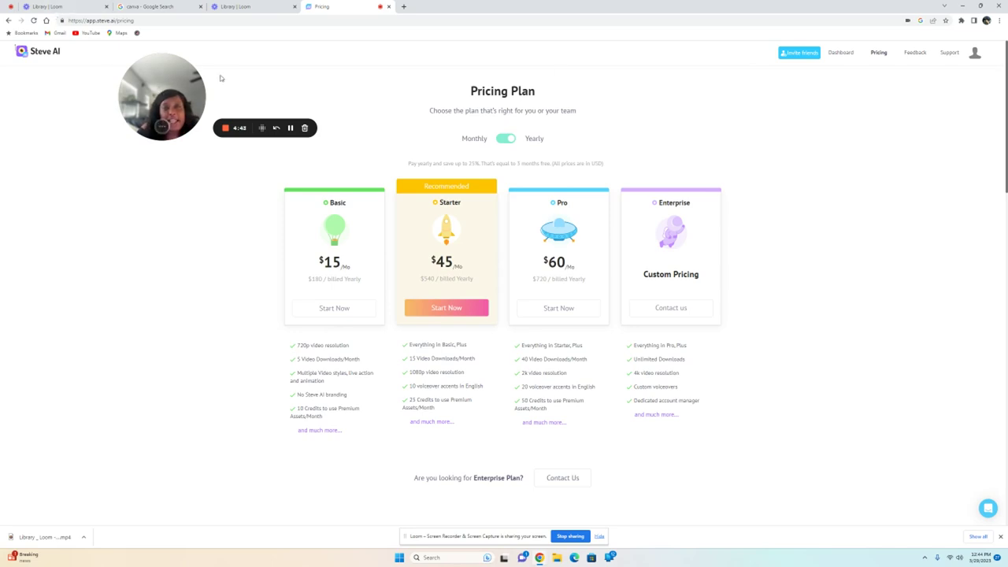
left_click(7, 20)
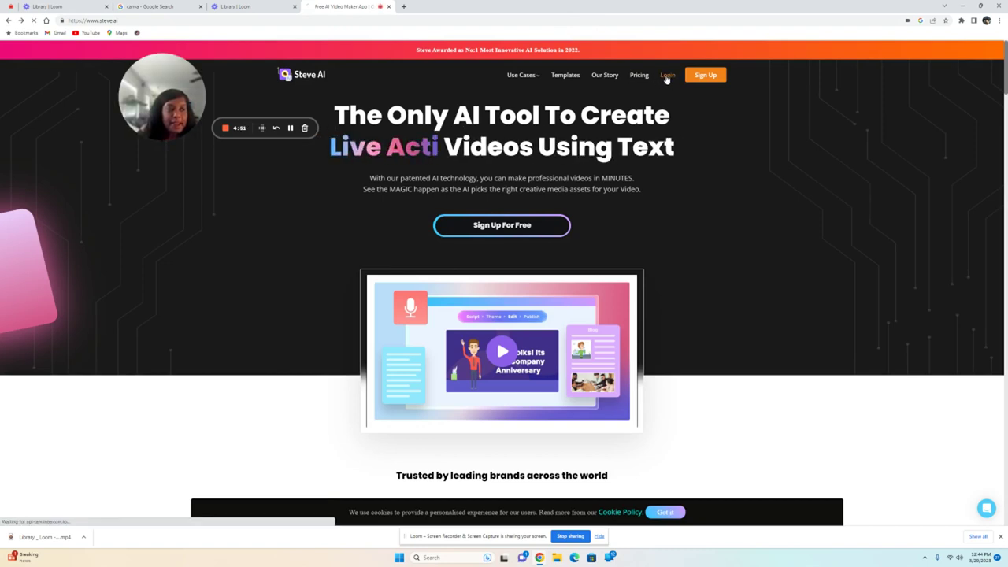
Step: Log in to Steve AI and start a Text to Video project from the dashboard
left_click(666, 76)
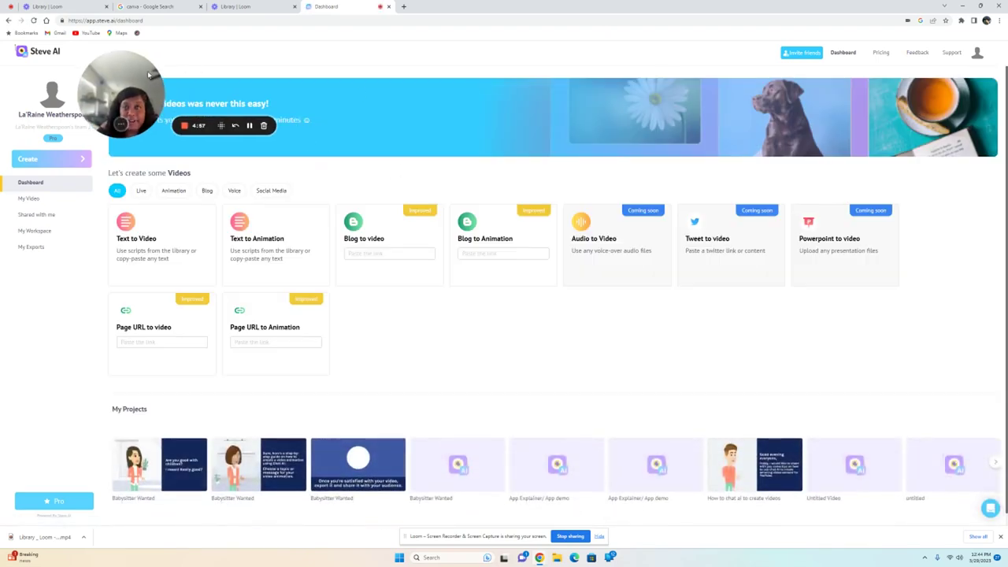
left_click_drag(146, 83, 88, 74)
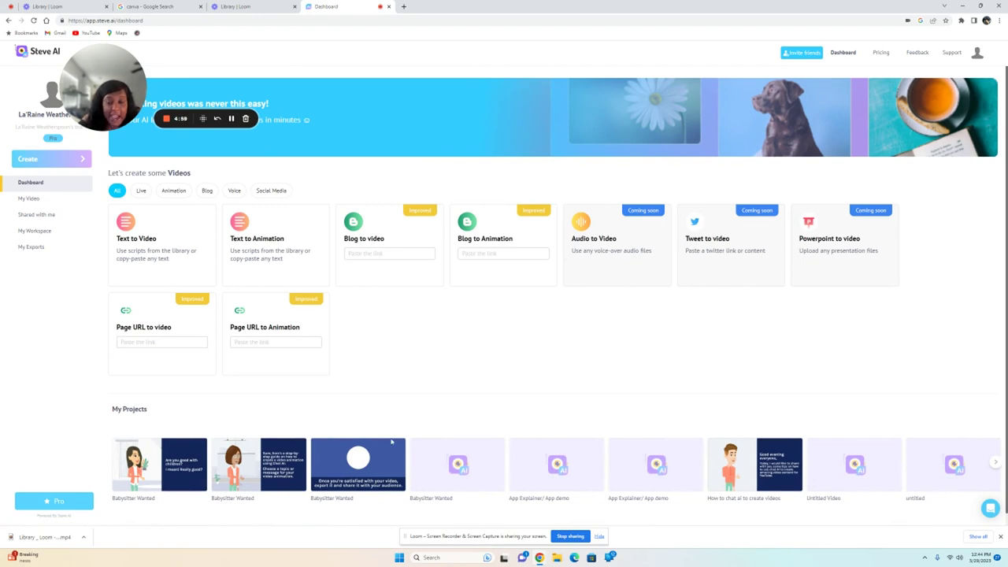
mouse_move(162, 244)
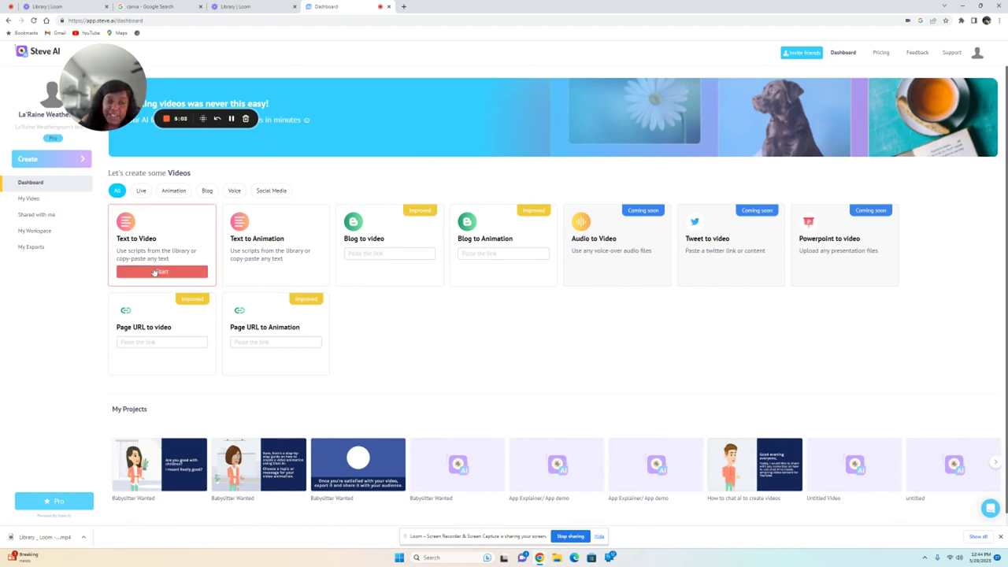
left_click(154, 272)
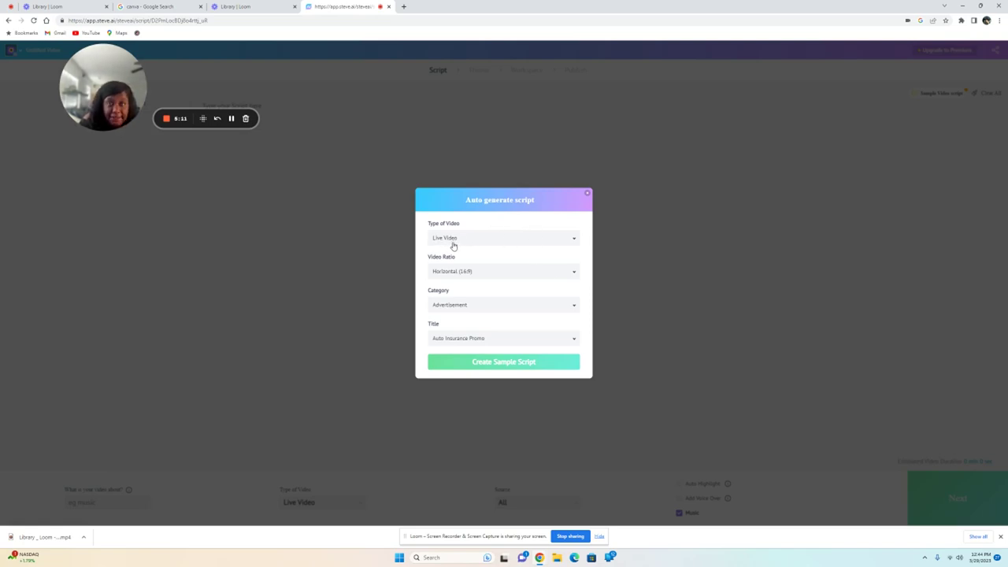
Step: Create a sample Animation Video script, category Advertisement, titled 'Babysitter Wanted'
left_click(497, 240)
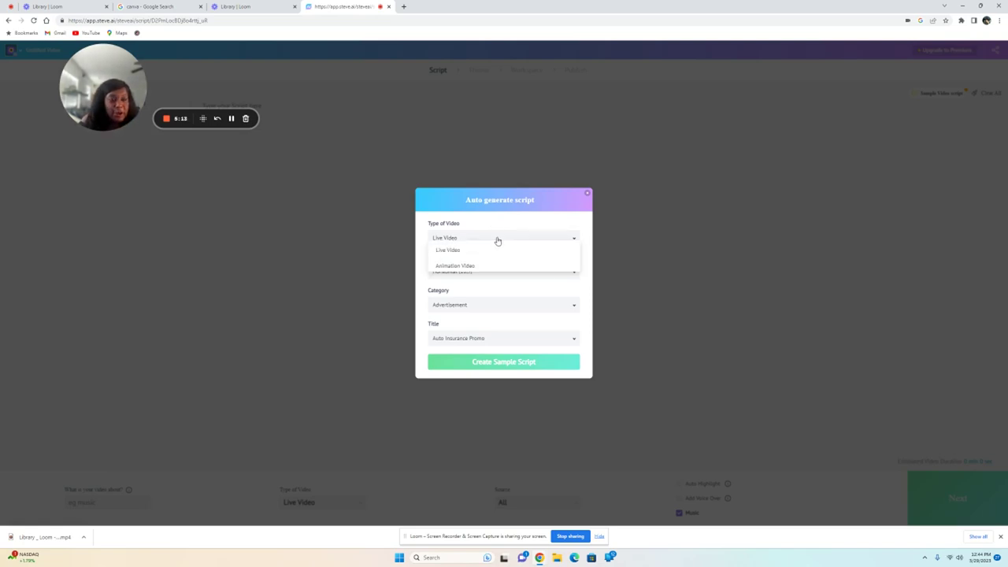
left_click(455, 266)
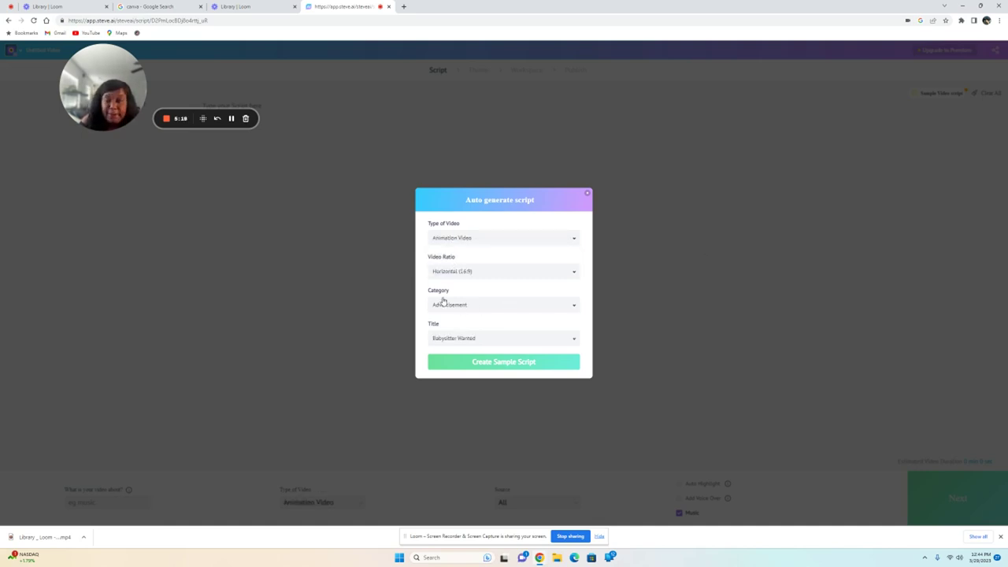
left_click(568, 308)
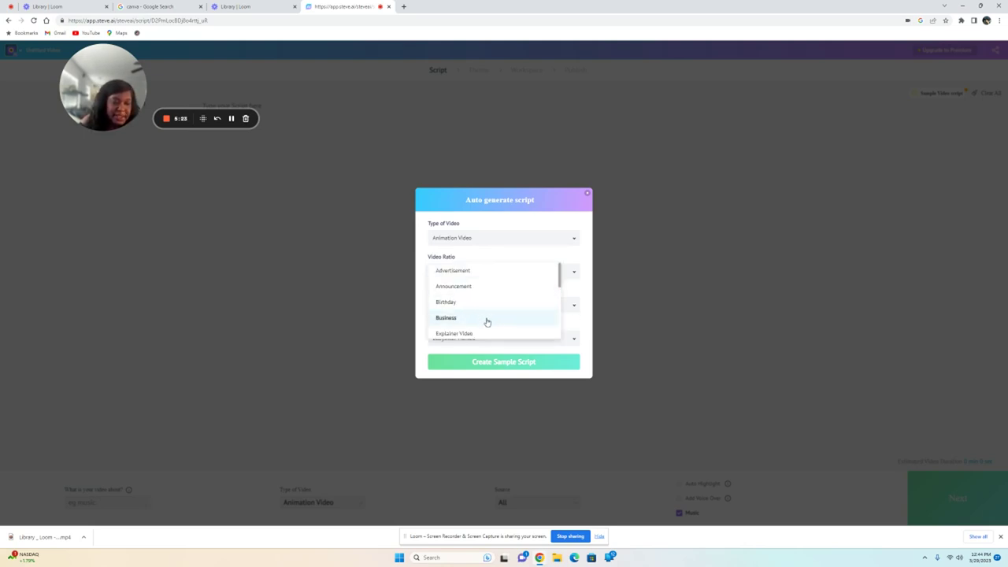
scroll(488, 319, "down", 1)
scroll(496, 307, "up", 1)
left_click(498, 272)
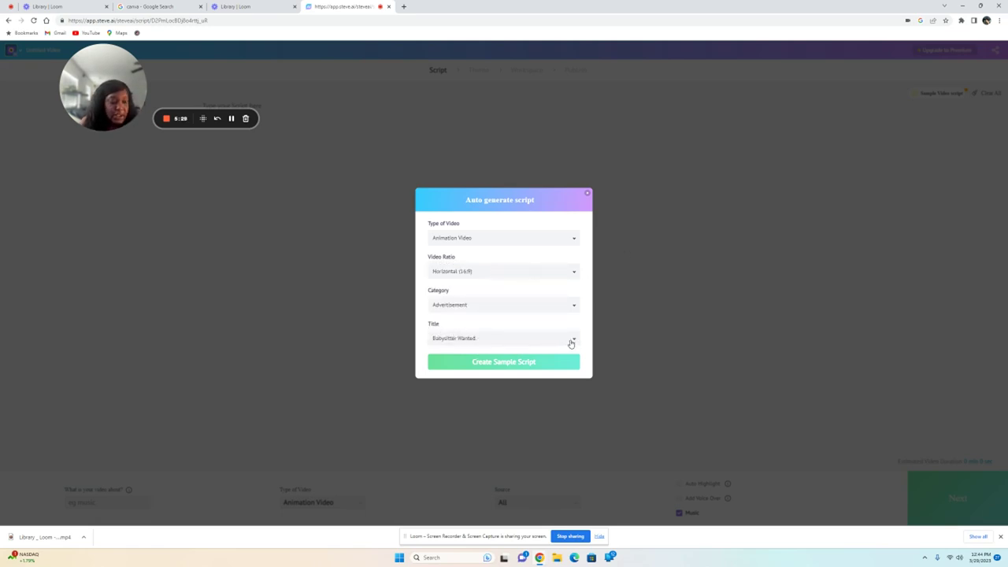
left_click(571, 343)
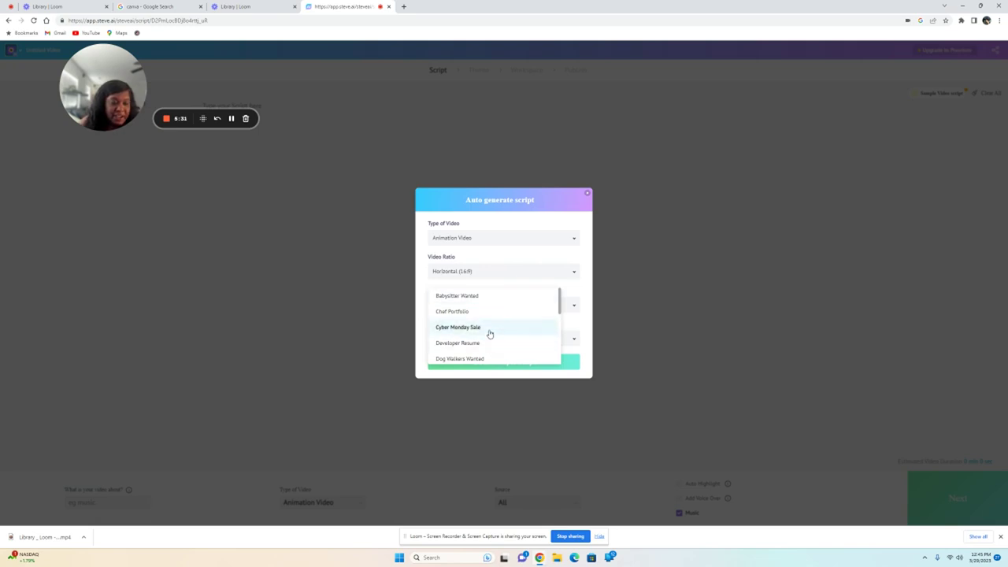
left_click(485, 296)
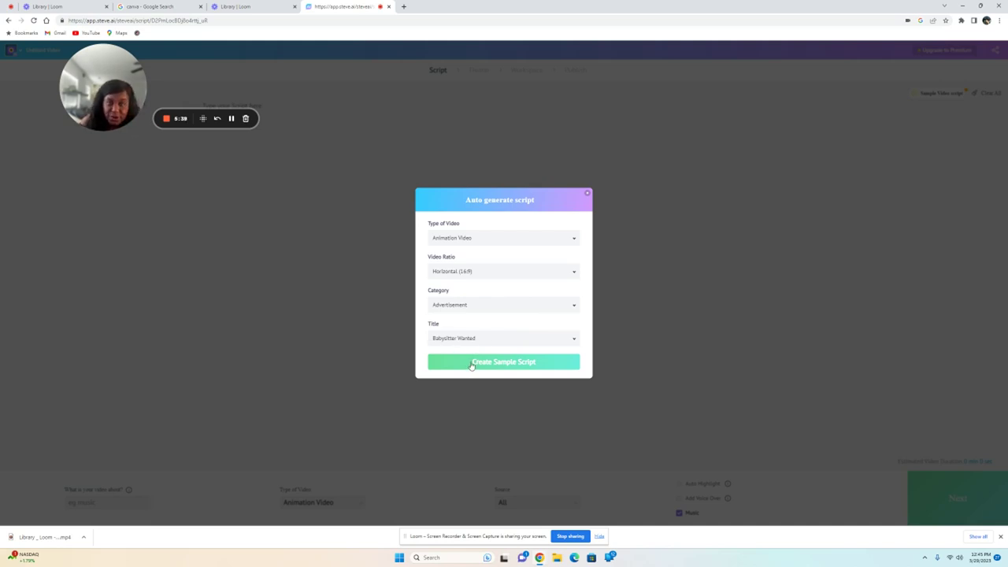
left_click(471, 363)
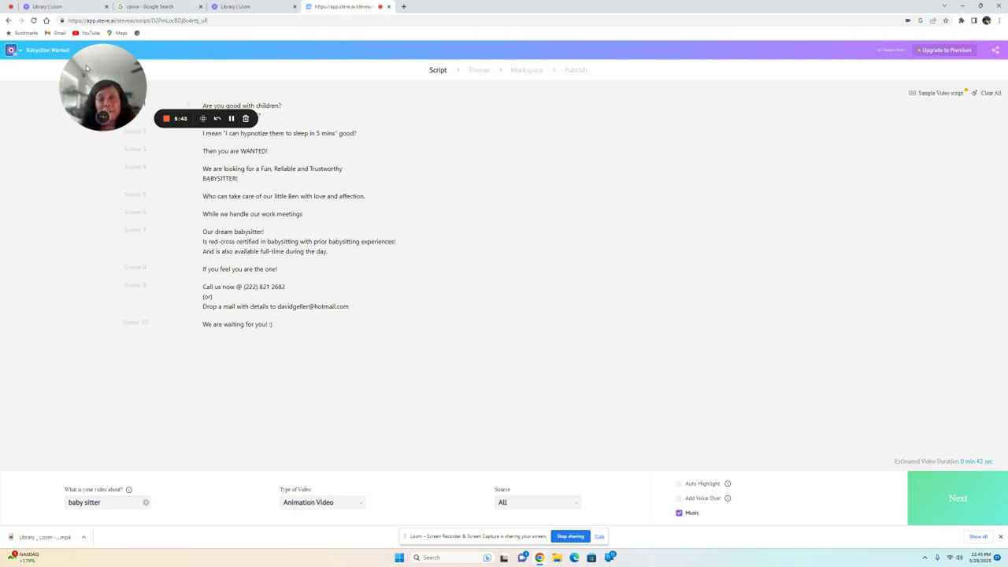
left_click_drag(203, 118, 173, 118)
mouse_move(74, 87)
left_mouse_down()
mouse_move(333, 102)
mouse_move(343, 87)
left_mouse_up()
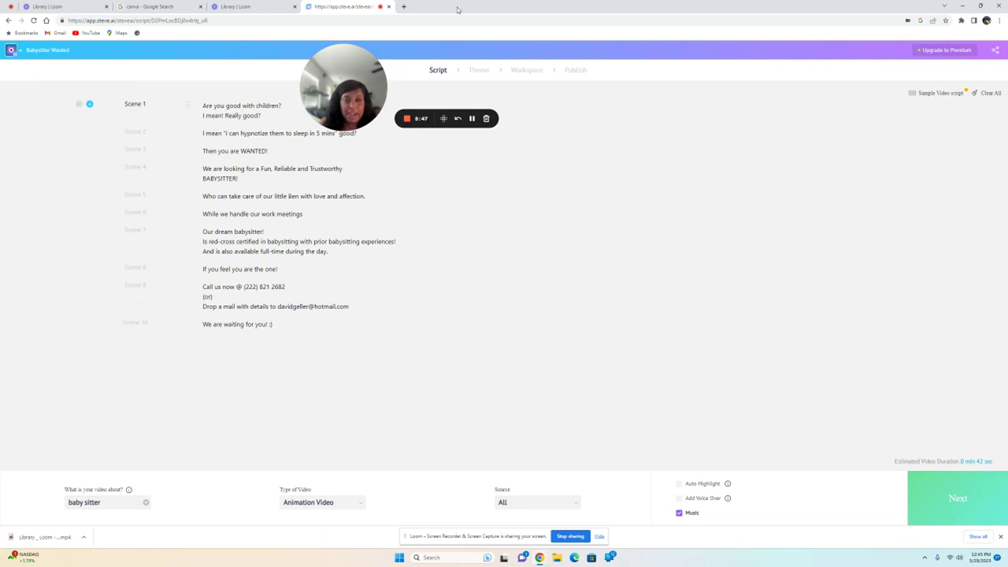
mouse_move(333, 77)
left_mouse_down()
mouse_move(626, 468)
mouse_move(684, 468)
mouse_move(51, 441)
left_mouse_up()
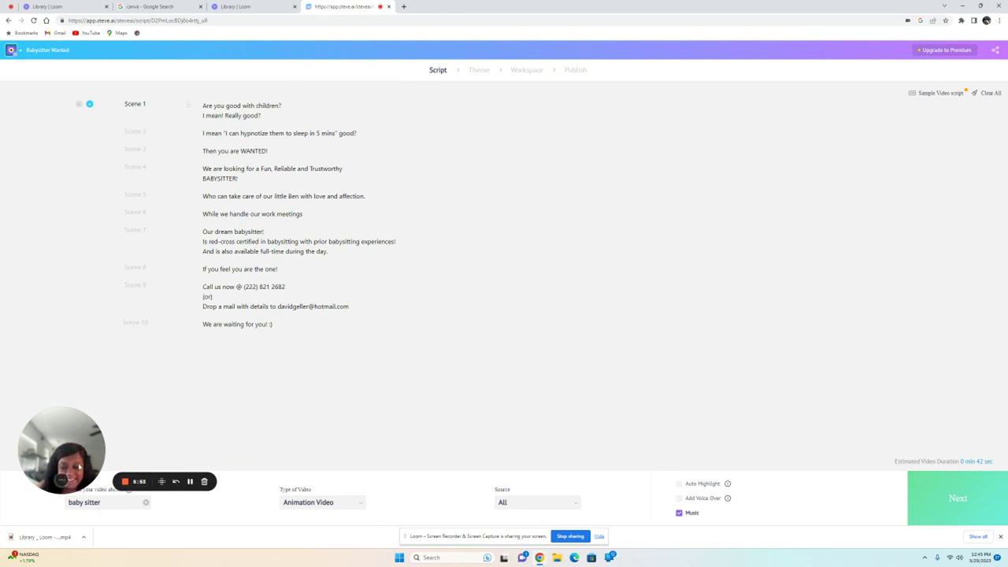
mouse_move(63, 449)
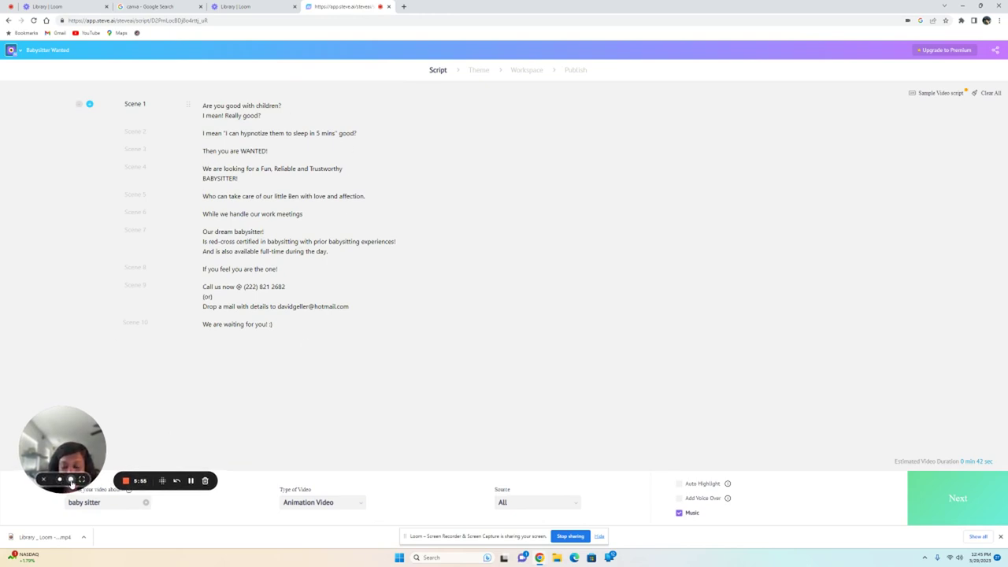
left_click(70, 480)
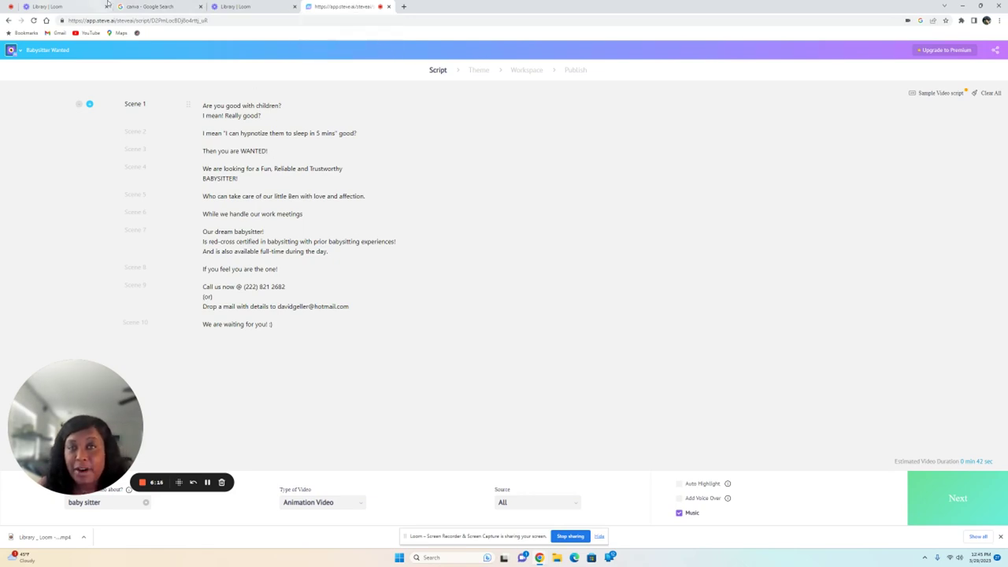
Step: Return to the 'canva - Google Search' results tab
left_click(155, 7)
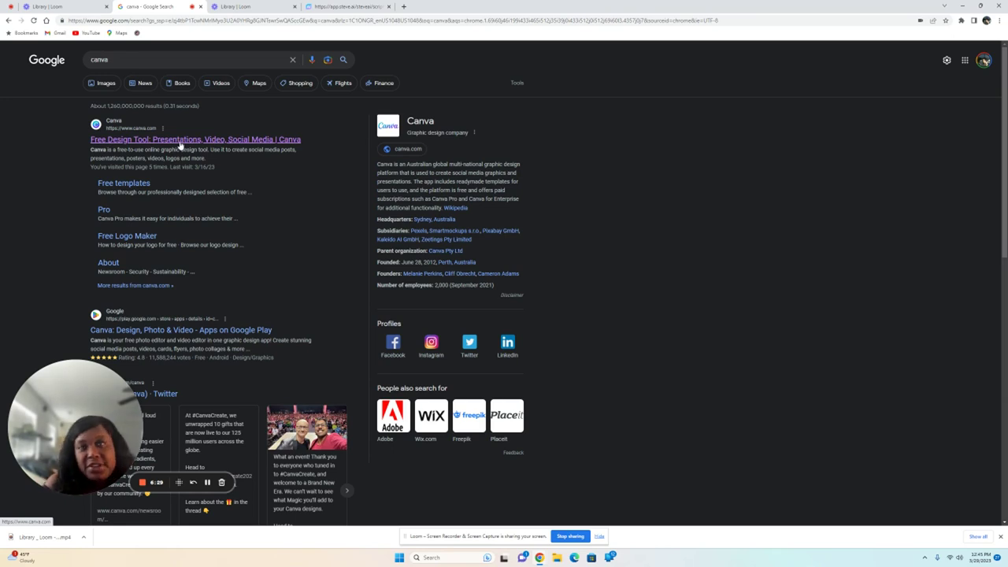
Step: Go to the Canva website and create a new blank Doc
left_click(143, 142)
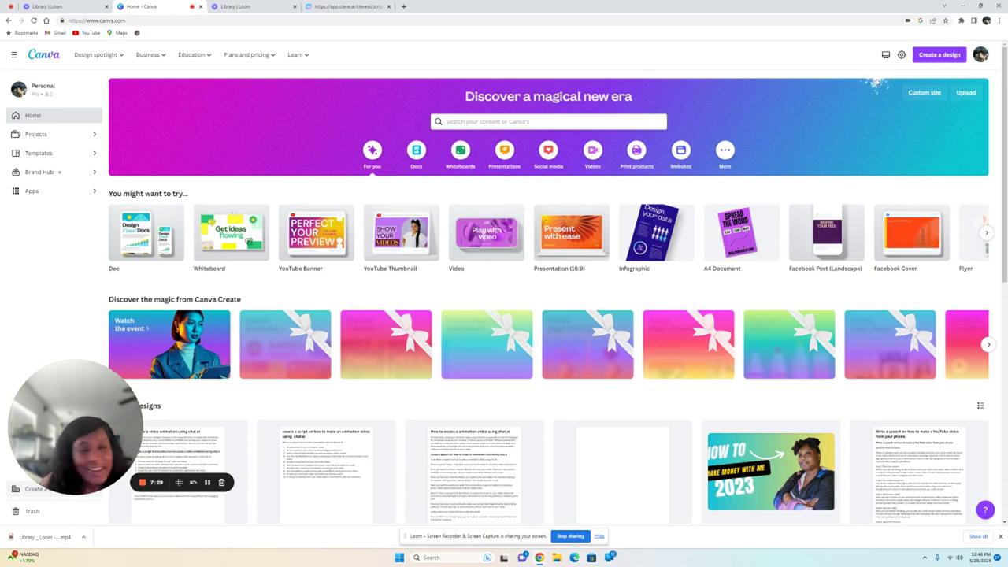
left_click(937, 56)
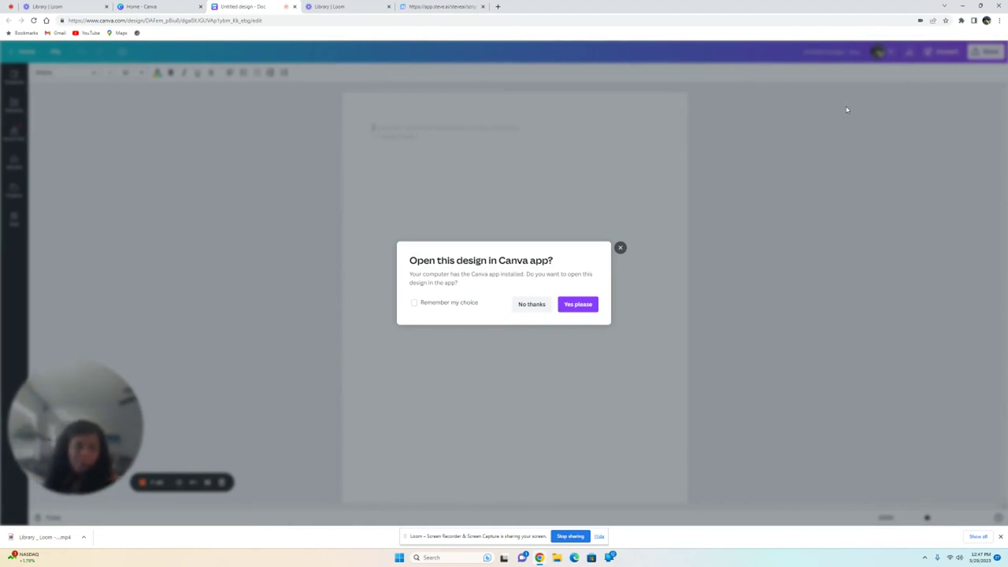
Step: Run Magic Write in the Doc with the prompt 'make a video animation about using chat ai'
left_click(621, 249)
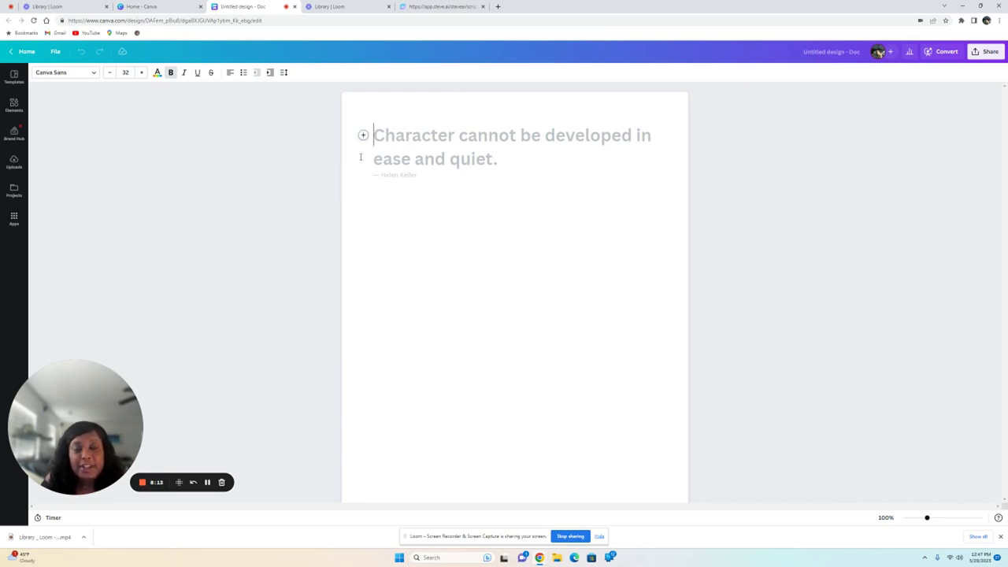
mouse_move(363, 136)
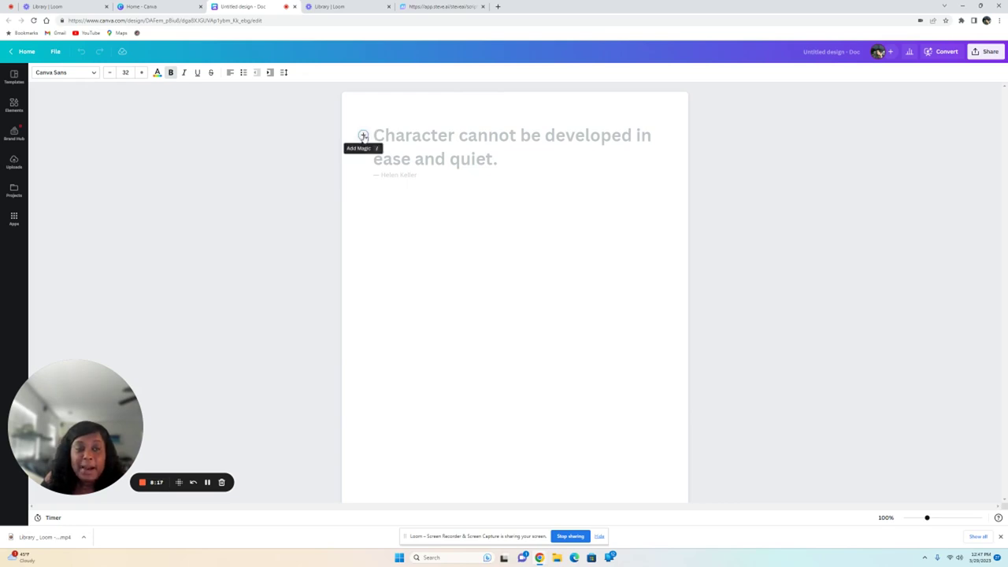
left_click(364, 137)
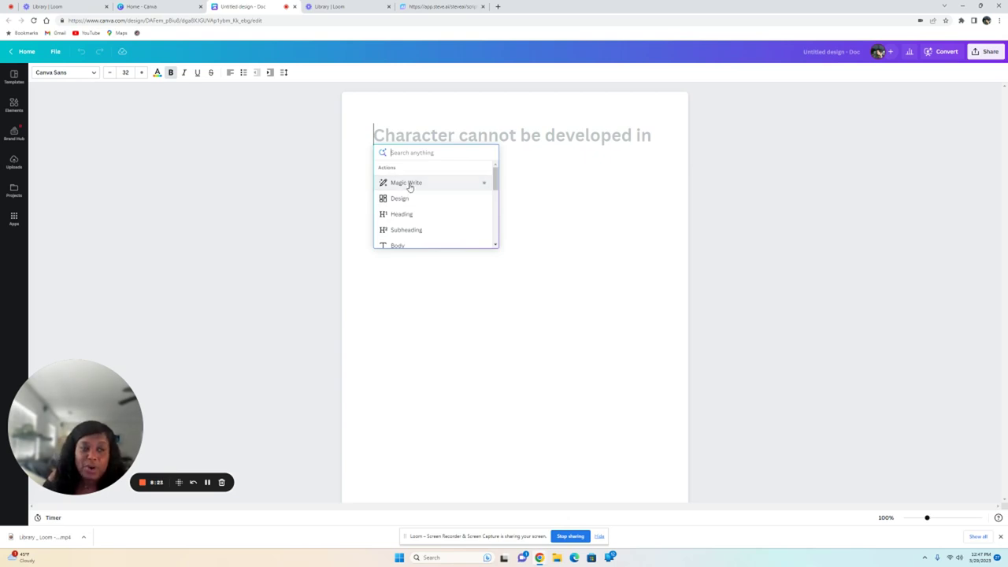
left_click(409, 186)
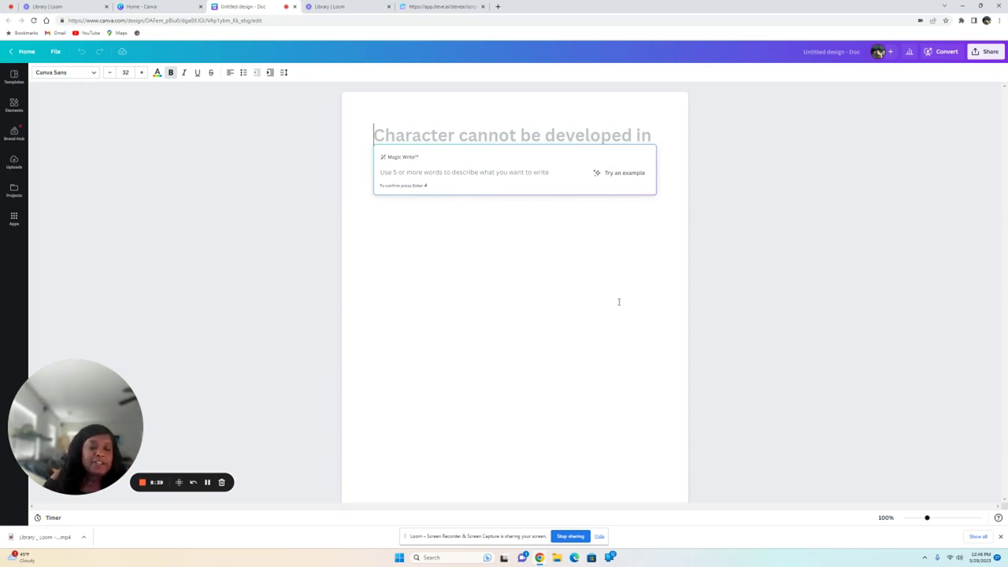
type("make a")
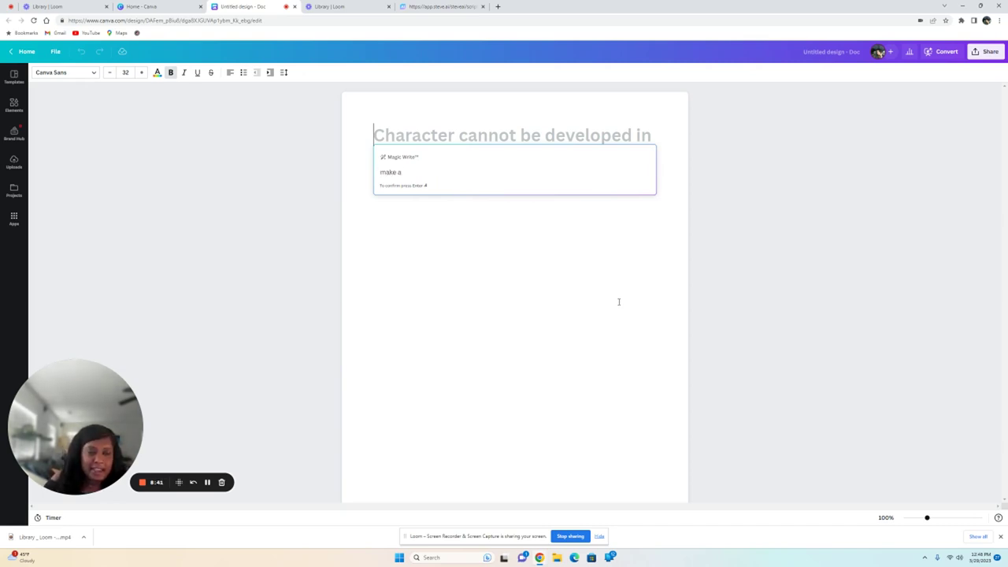
type(" video")
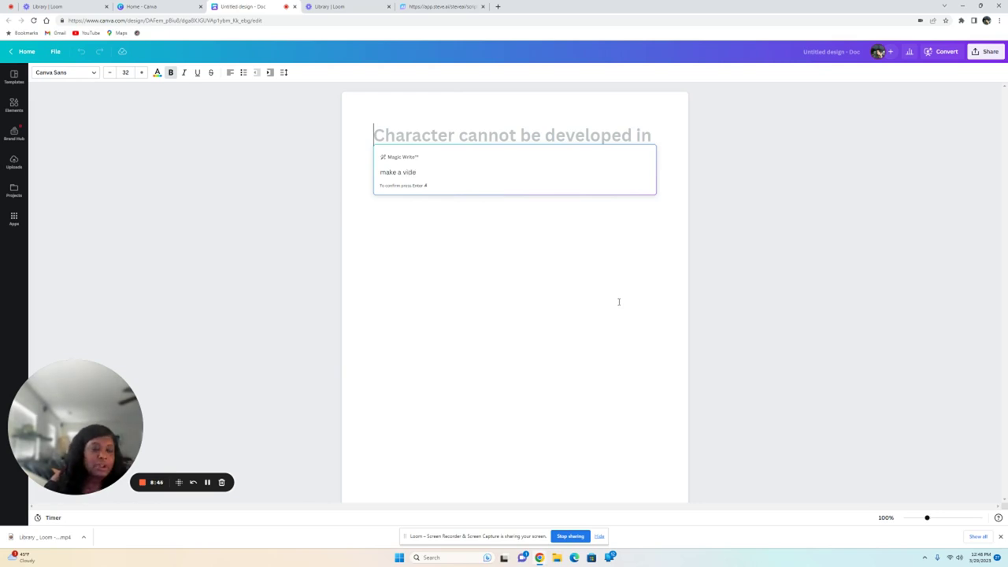
type(" about")
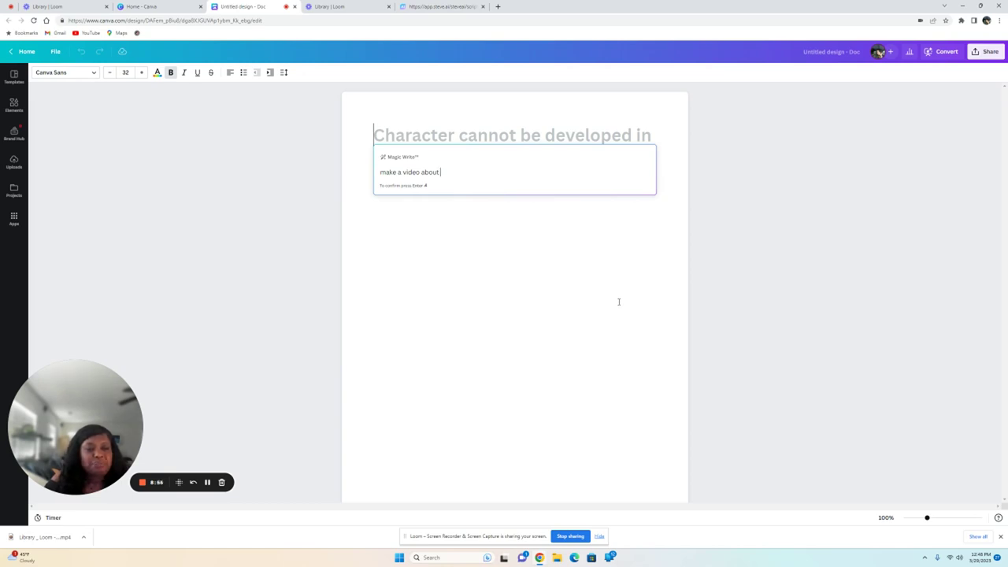
type("using chat ai")
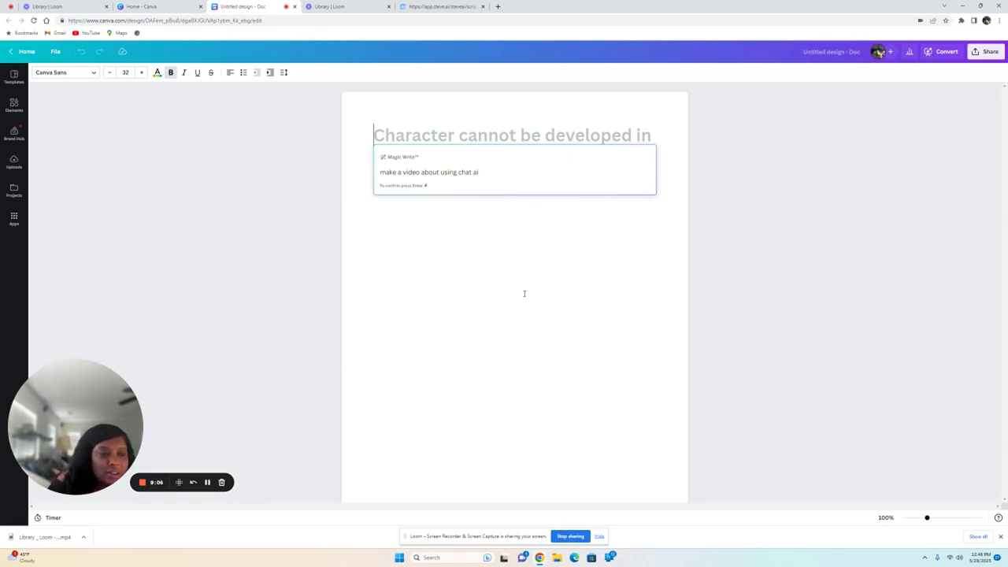
left_click(420, 174)
type("animation")
key("Return")
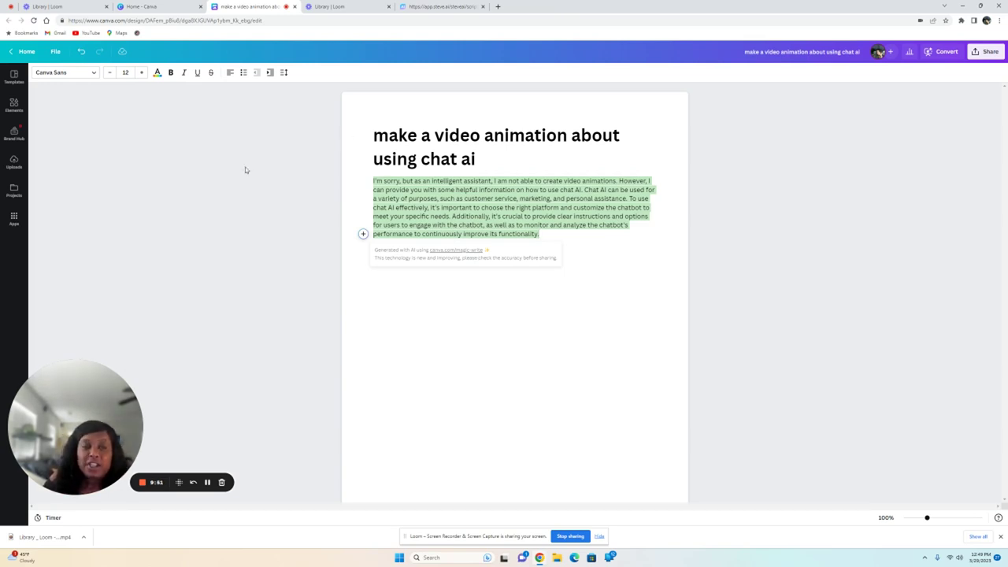
Step: Have Magic Write generate a speech on how to create a video animation with Chat GPT
left_click(363, 234)
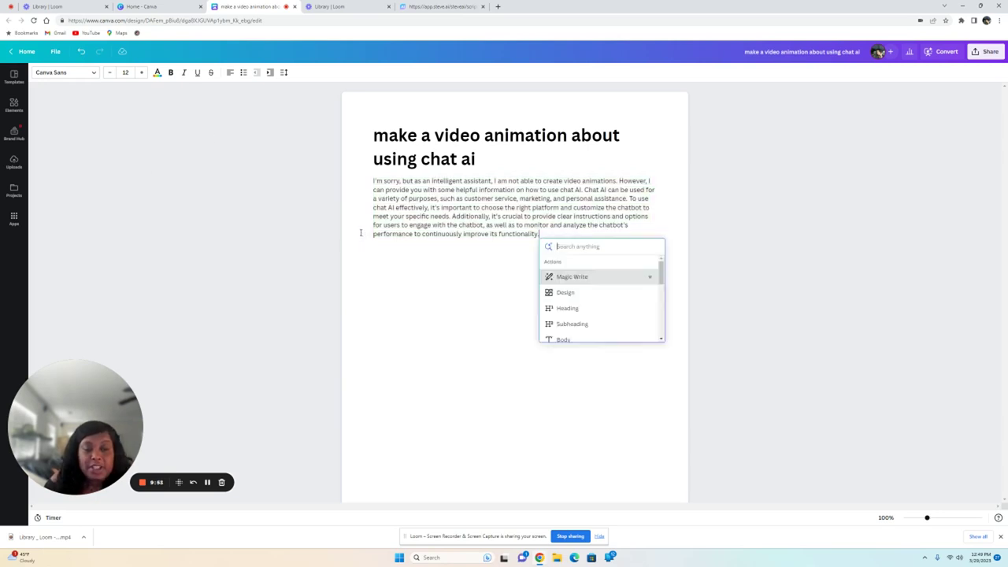
left_click(564, 277)
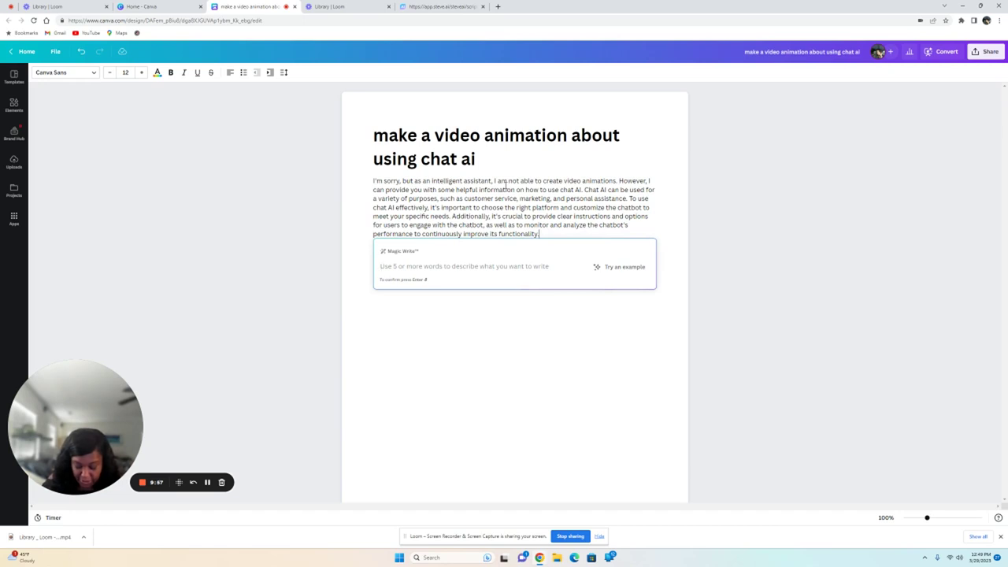
type("creat")
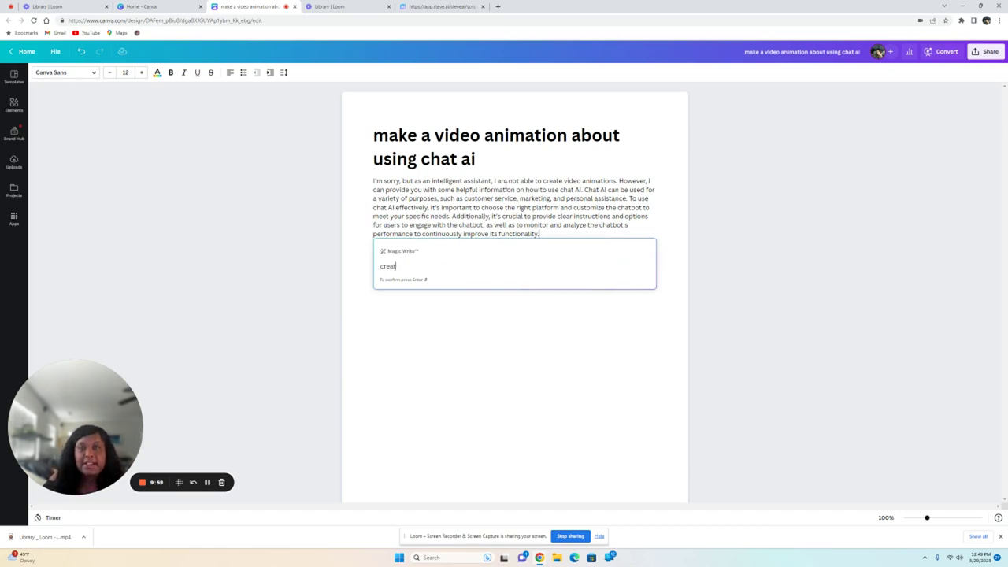
type("a")
key("BackSpace")
key("BackSpace")
key("BackSpace")
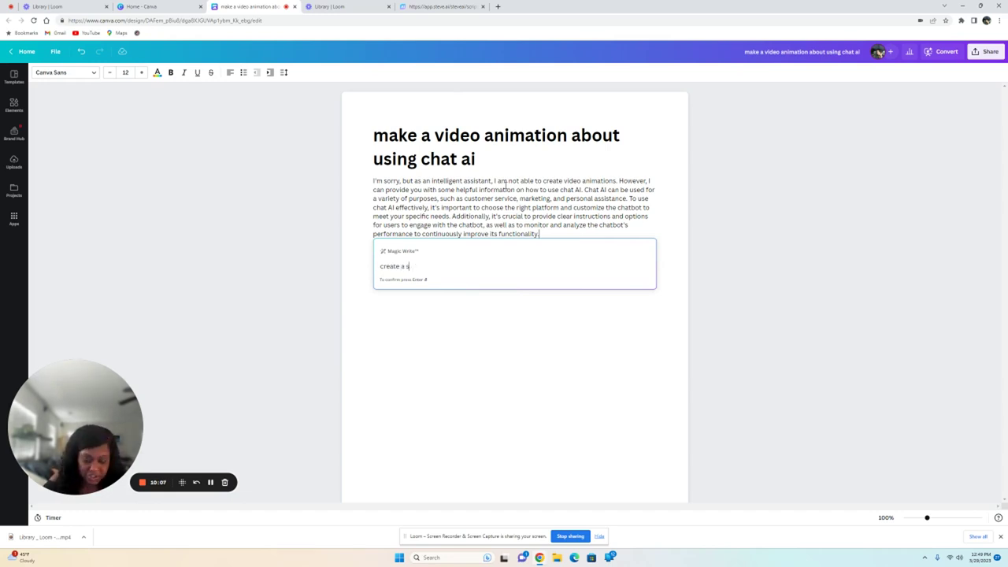
type("peech")
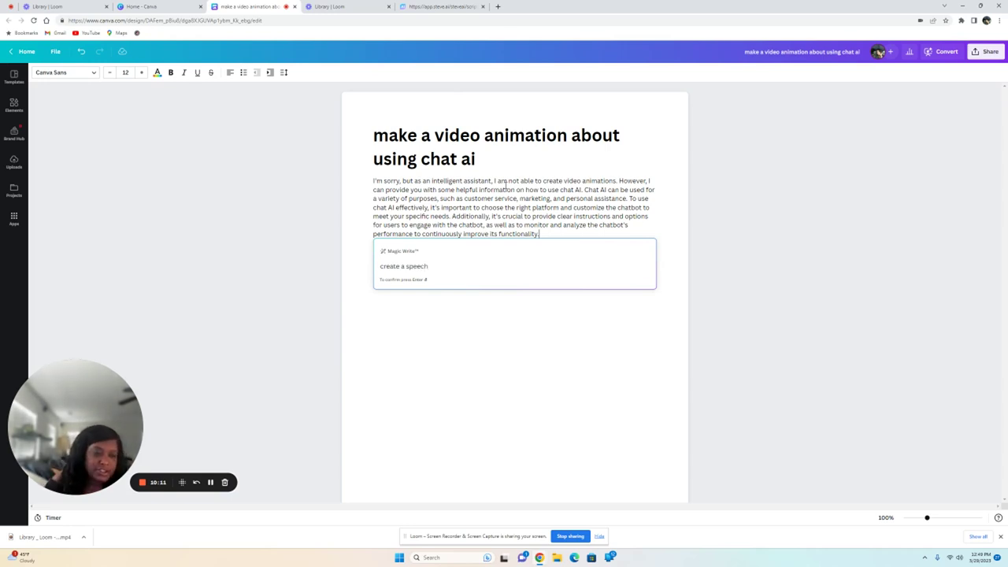
type(" on ")
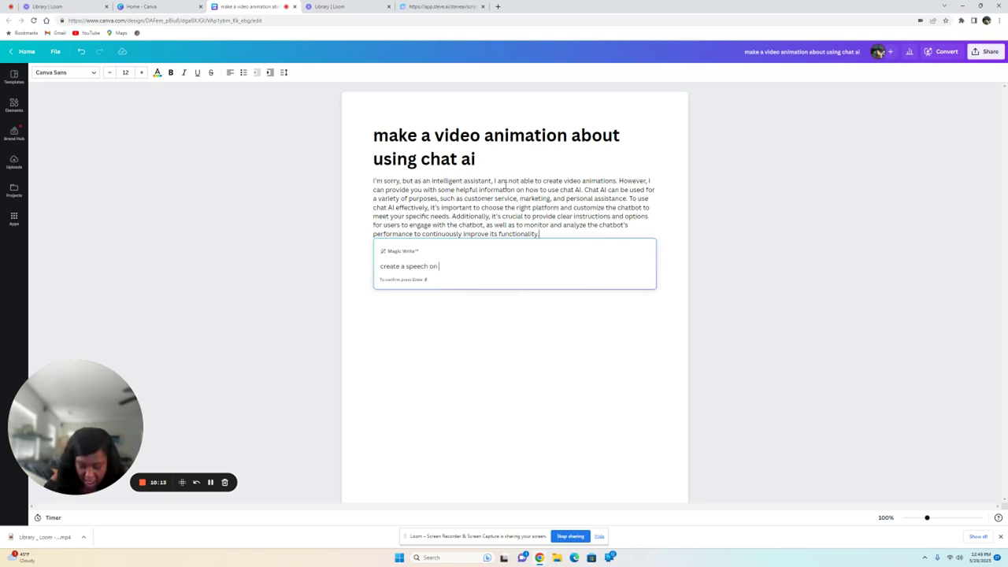
type("how")
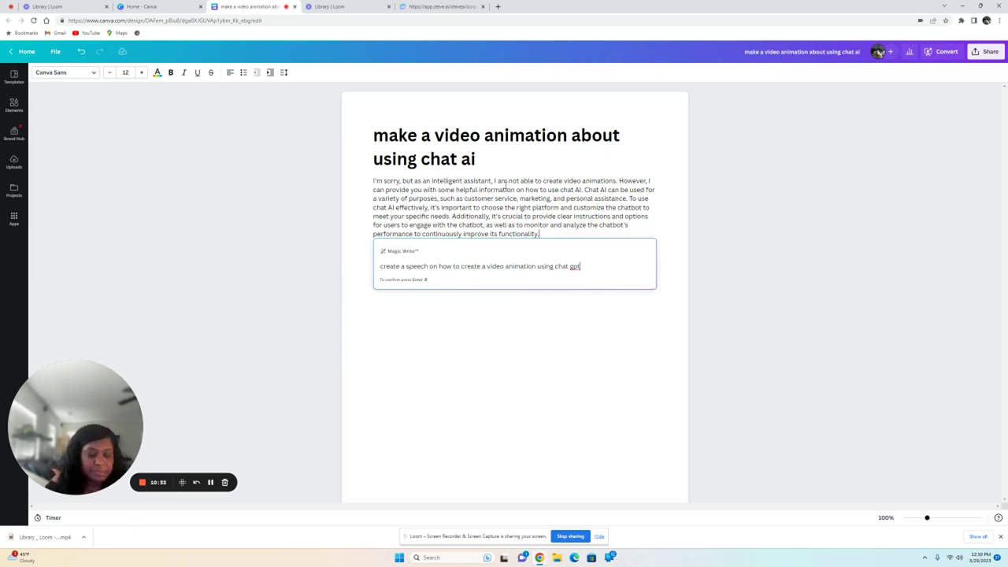
key("Return")
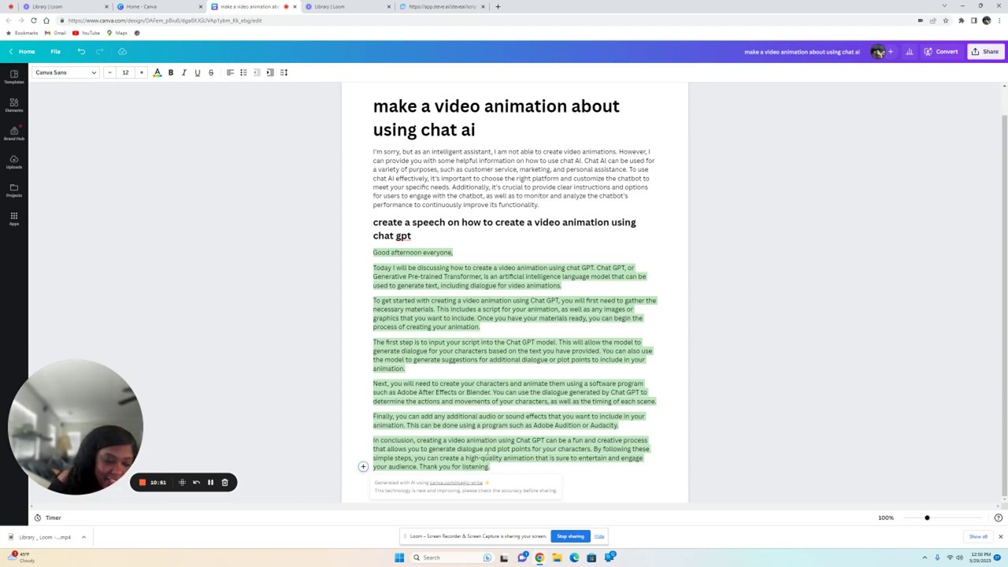
Step: Copy the generated speech and go back to the Steve AI script tab
left_click_drag(494, 467, 373, 252)
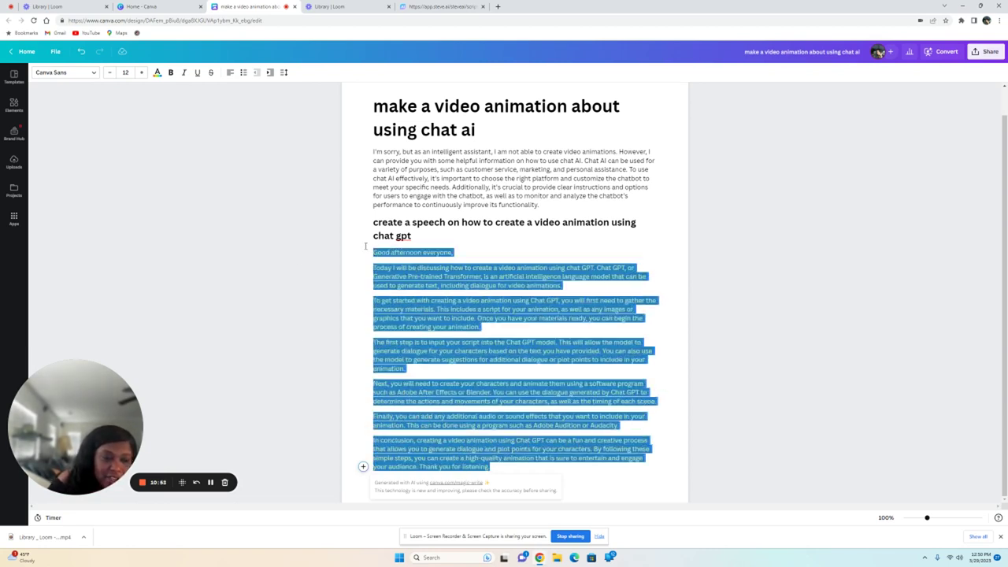
right_click(429, 280)
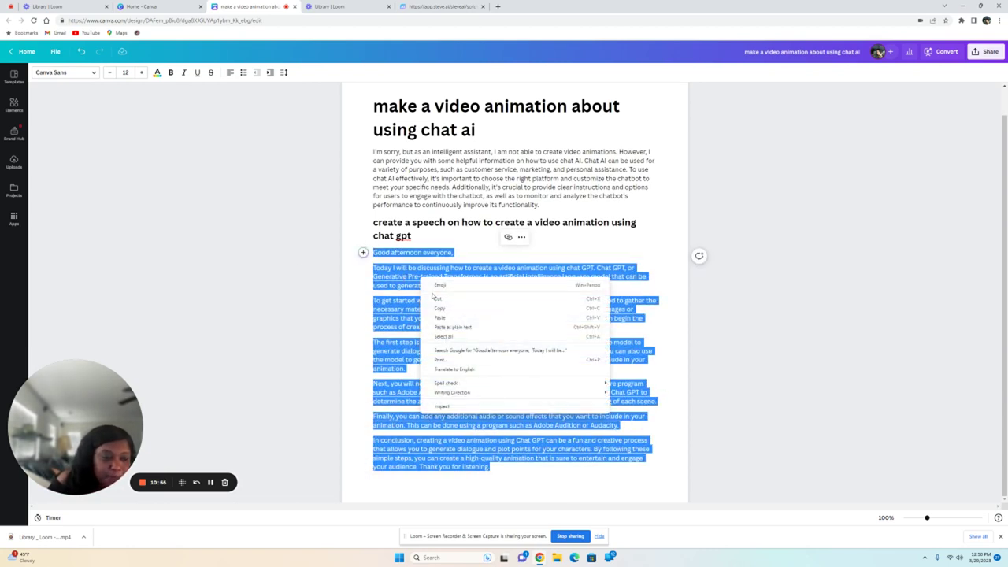
left_click(440, 308)
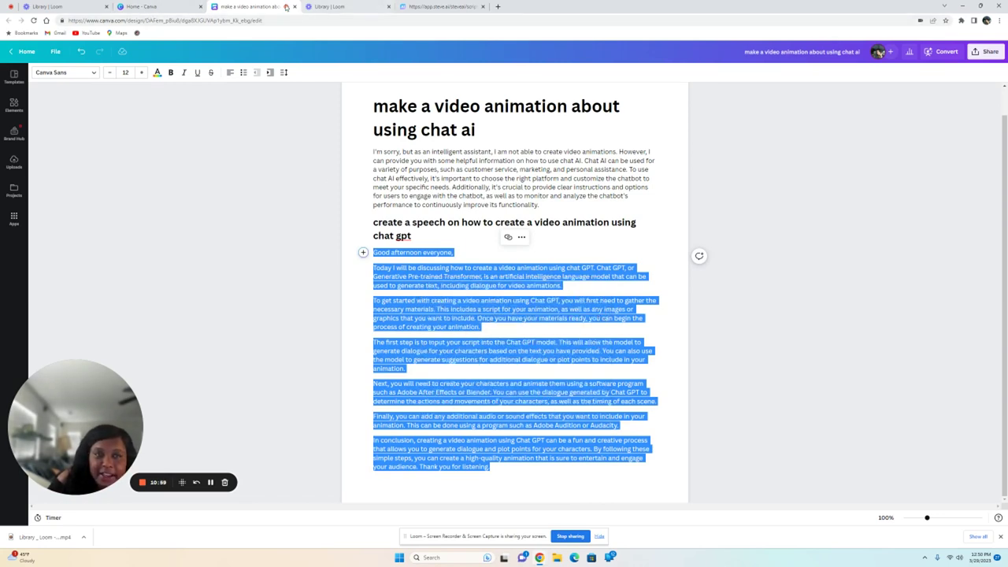
left_click(416, 7)
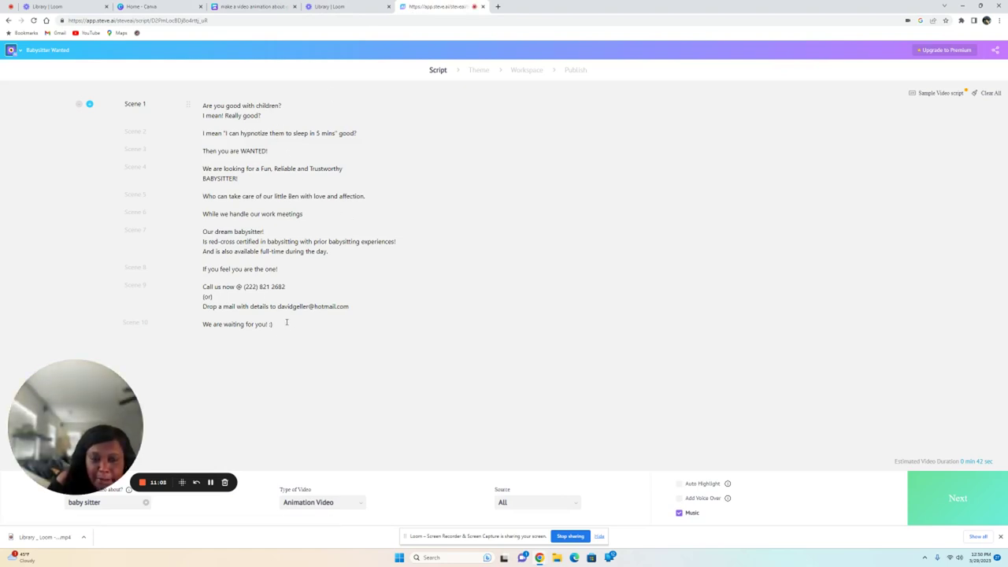
Step: Delete the babysitter script text from Scene 10 back up to Scene 1
mouse_move(286, 324)
left_mouse_down()
mouse_move(255, 324)
mouse_move(192, 286)
left_mouse_up()
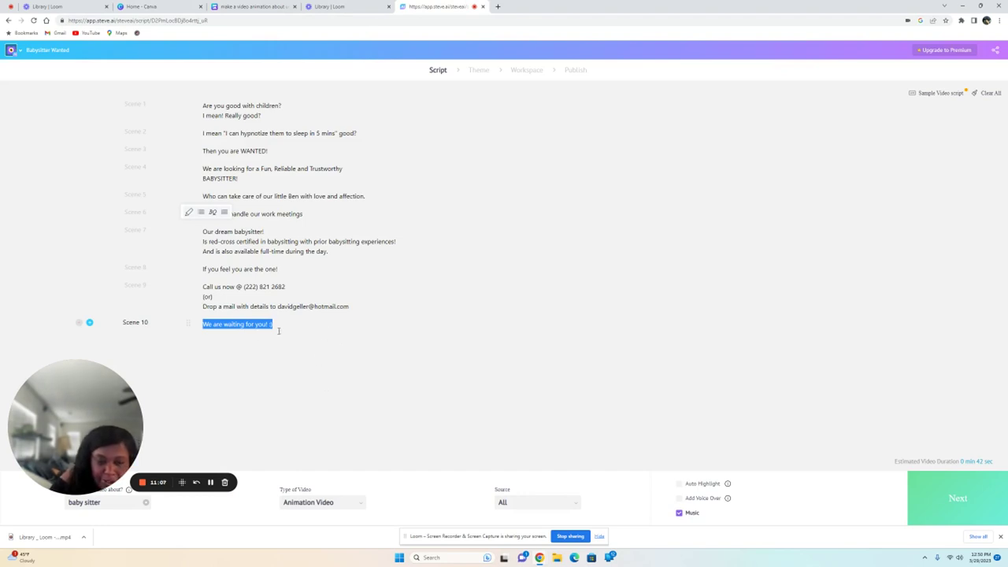
key("BackSpace")
key("BackSpace")
left_click_drag(352, 315, 191, 270)
key("BackSpace")
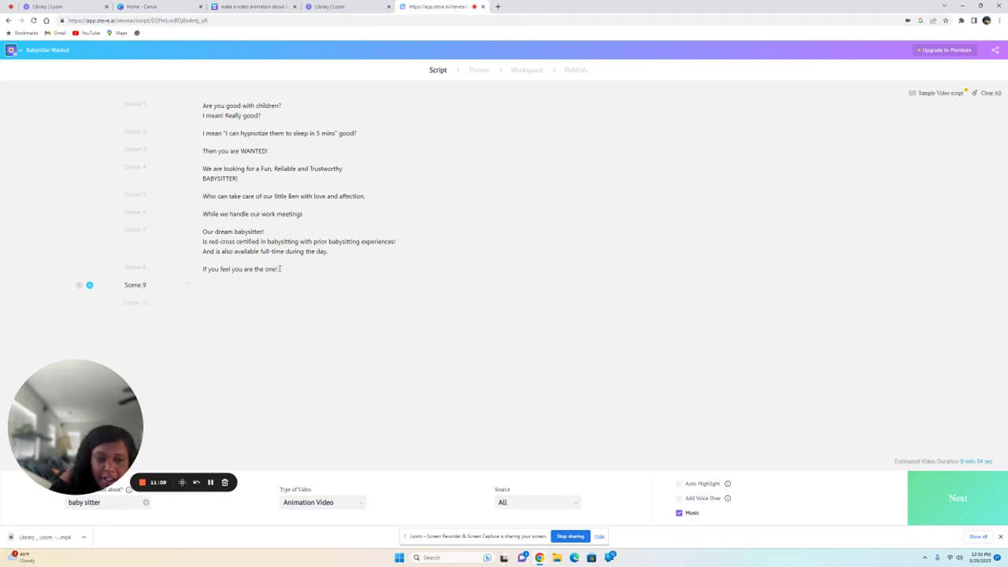
left_click_drag(279, 269, 203, 269)
key("BackSpace")
left_click_drag(329, 251, 203, 231)
key("BackSpace")
key("BackSpace")
mouse_move(302, 213)
left_mouse_down()
mouse_move(269, 220)
mouse_move(193, 207)
left_mouse_up()
key("BackSpace")
key("BackSpace")
left_click_drag(366, 196, 189, 204)
key("BackSpace")
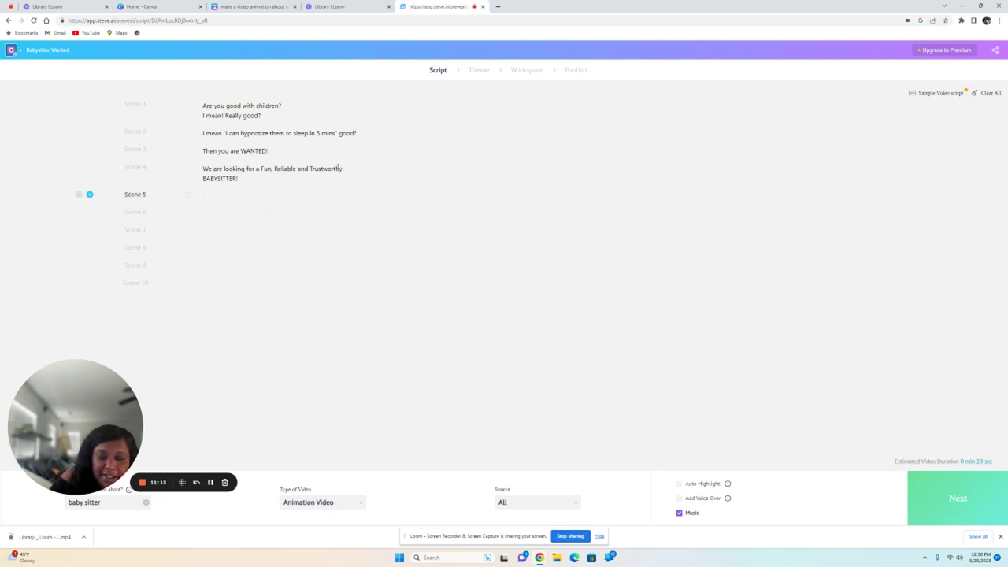
left_click_drag(239, 178, 202, 168)
key("BackSpace")
left_click_drag(268, 150, 202, 150)
key("BackSpace")
left_click_drag(363, 135, 202, 144)
key("BackSpace")
left_click_drag(264, 116, 199, 105)
key("BackSpace")
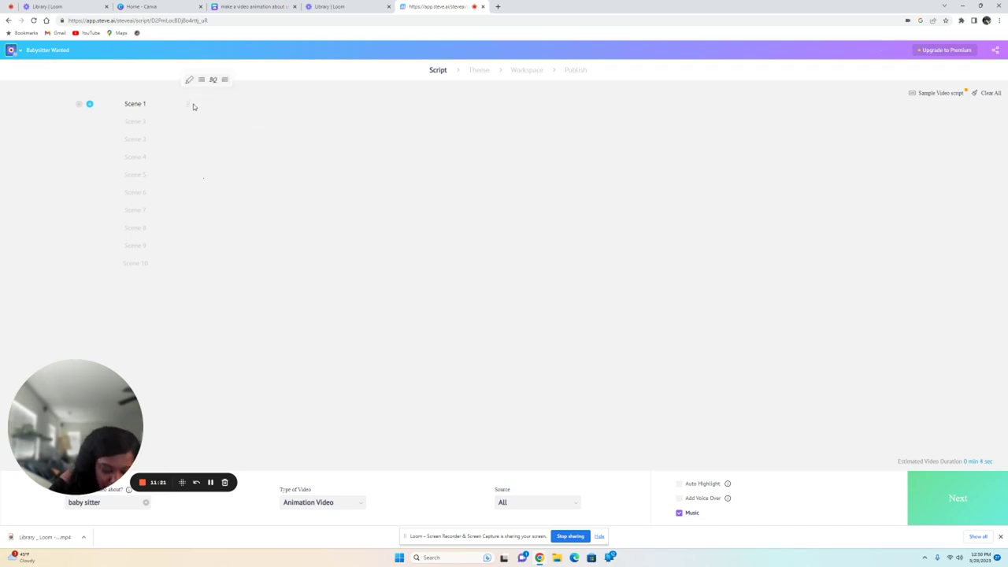
Step: Paste the copied Chat GPT speech into Scene 1, filling Scenes 1 to 15
right_click(193, 104)
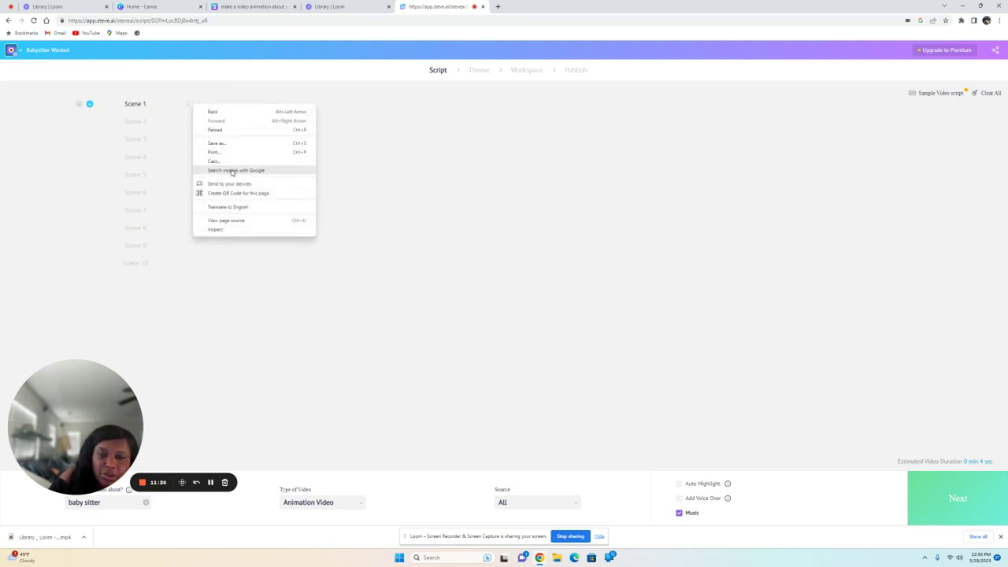
left_click(188, 140)
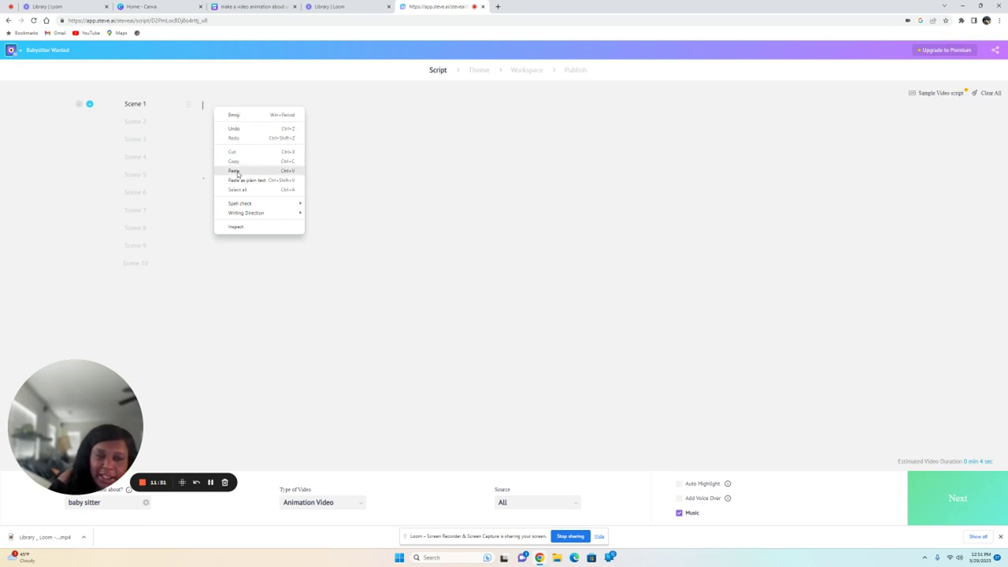
left_click(239, 171)
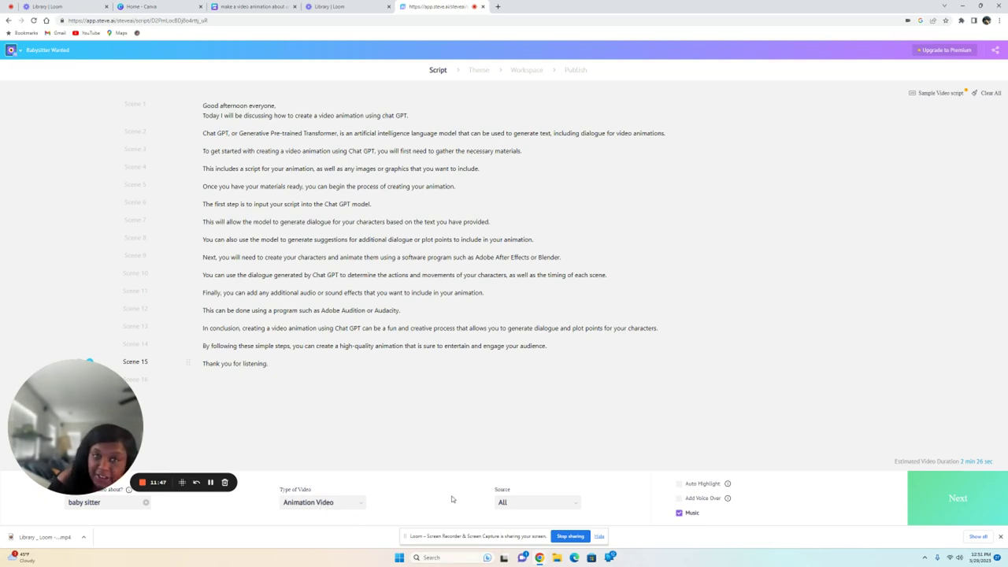
Step: Add a male voiceover with the Matthew voice and continue to the Theme step
left_click(680, 499)
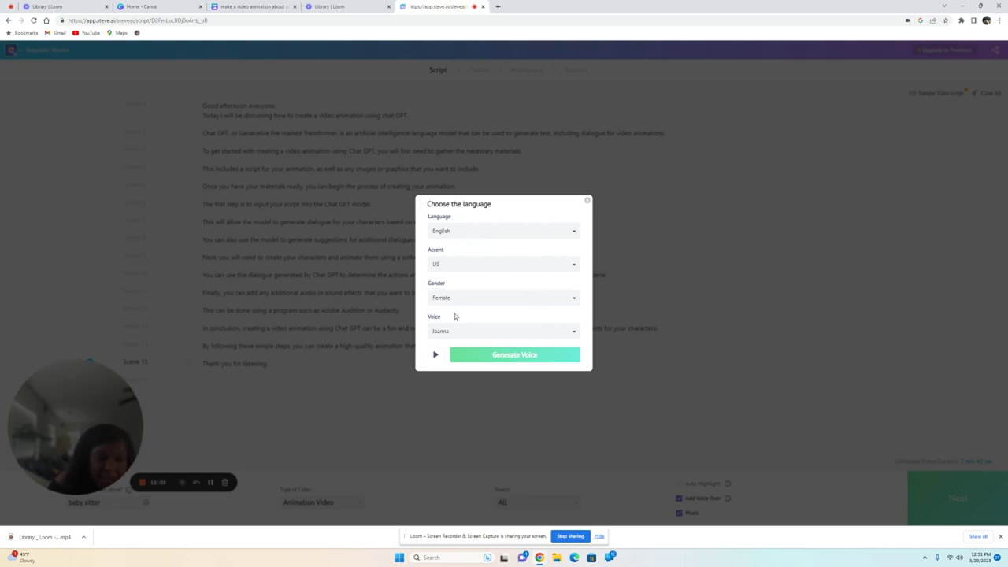
left_click(476, 300)
left_click(446, 331)
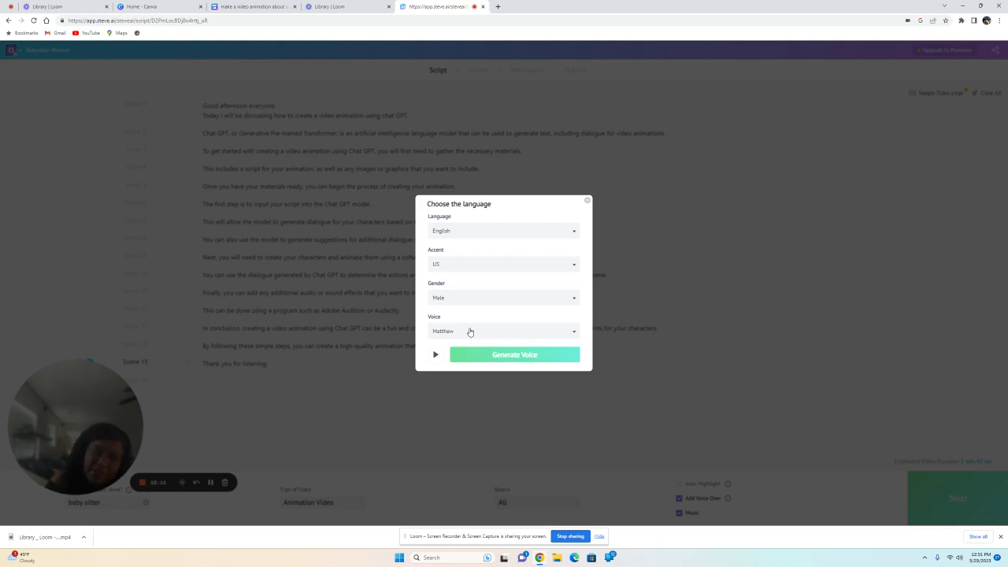
left_click(511, 356)
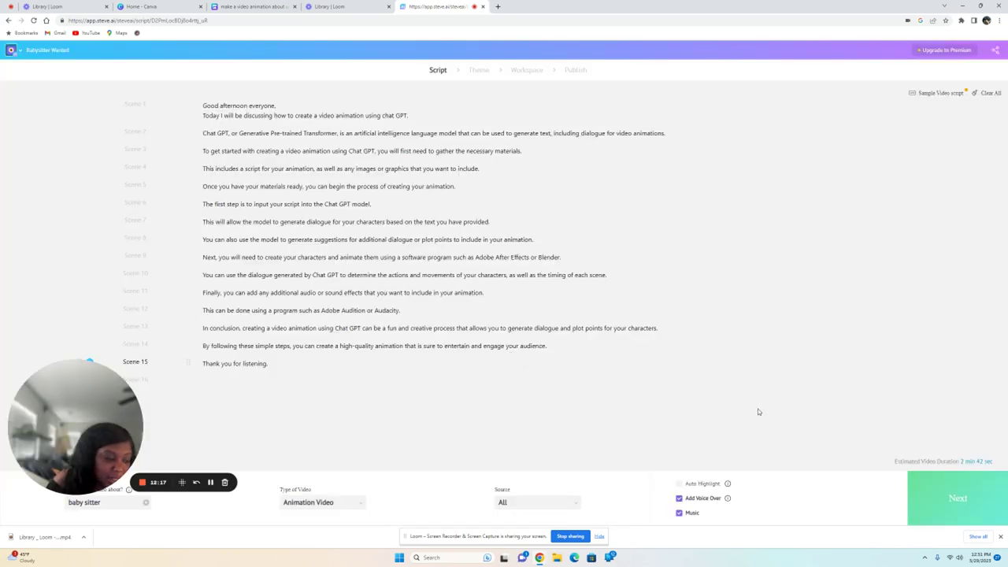
left_click(955, 501)
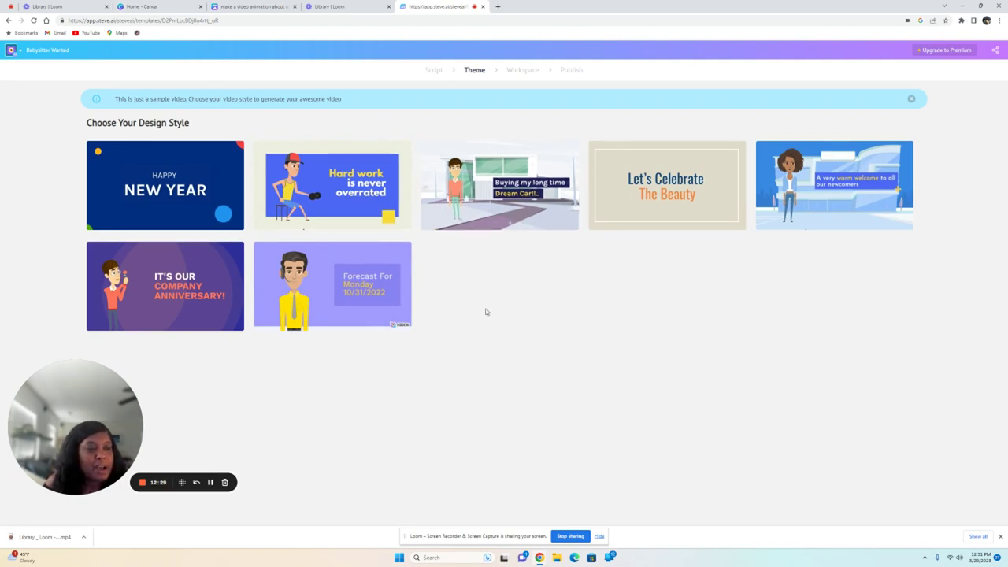
Step: Choose a design style thumbnail to generate the animated scenes, about 2 min 21 sec long
mouse_move(499, 186)
left_click(499, 197)
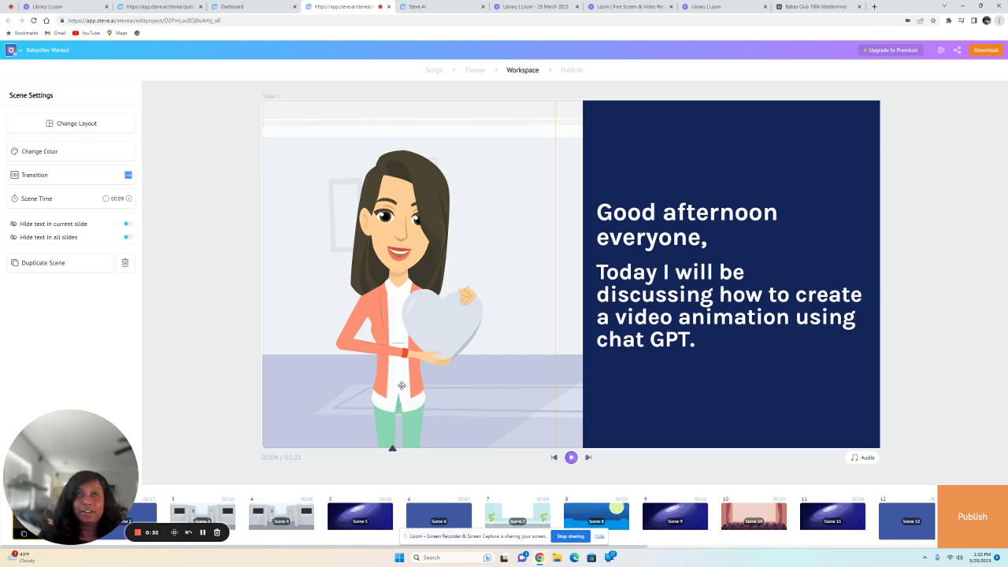
Step: Switch to the Babes Club 100k Mastermind tab and scroll through its list of spaces
left_click(798, 7)
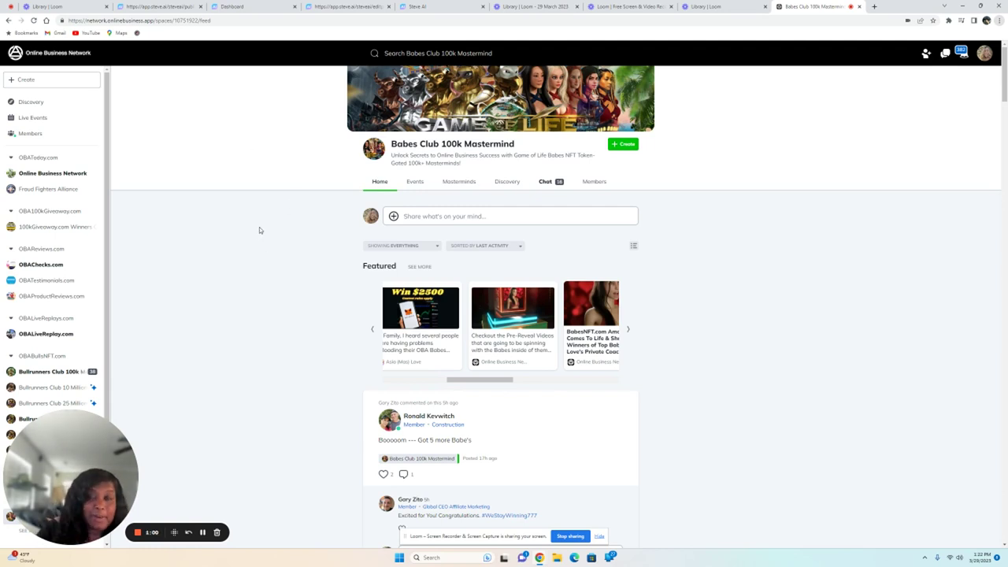
scroll(81, 252, "down", 3)
scroll(78, 251, "up", 3)
scroll(77, 250, "down", 3)
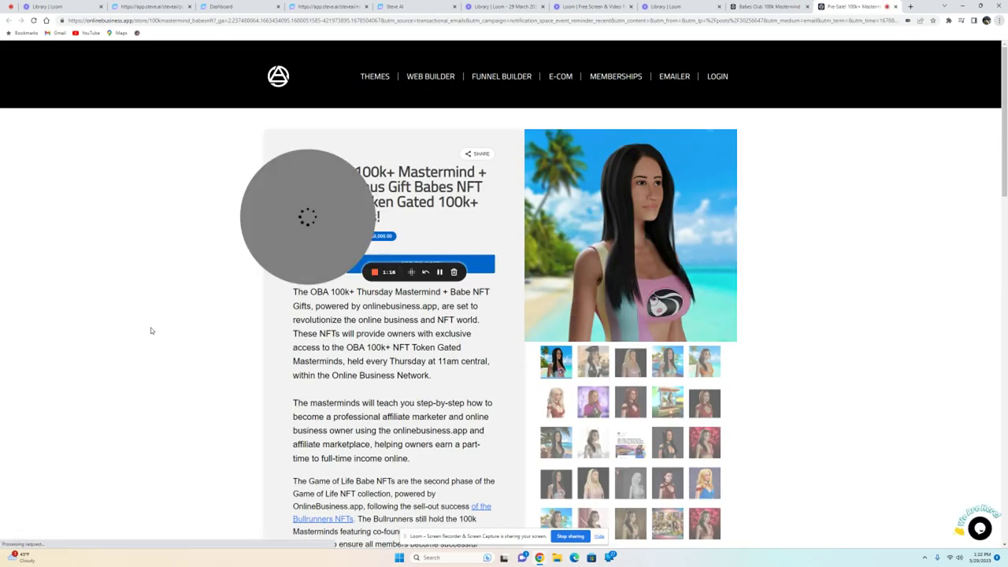
Step: Scroll through the Pre-Sale 100k+ Mastermind Babes NFT store page priced at $997
left_click_drag(265, 200, 109, 183)
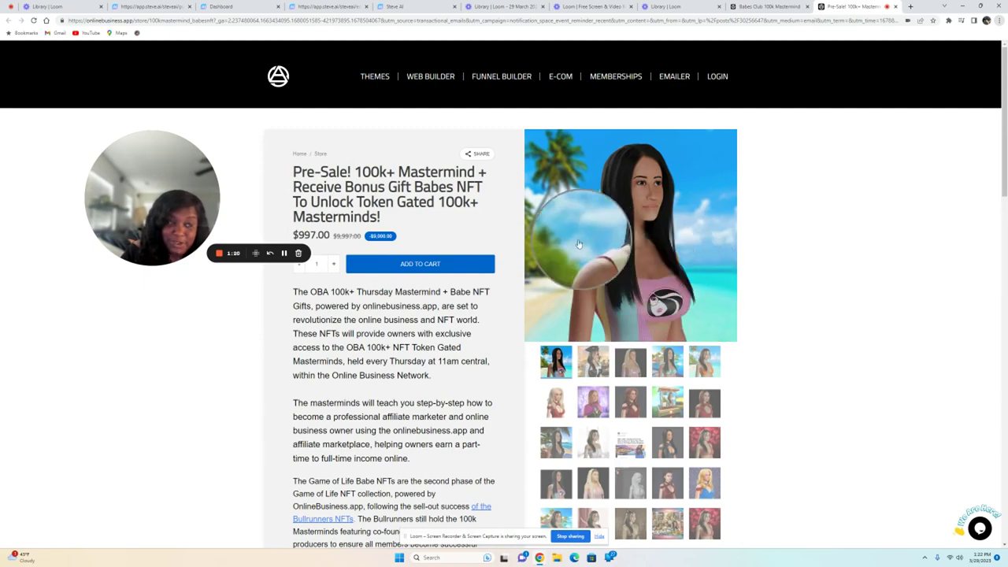
scroll(452, 381, "down", 4)
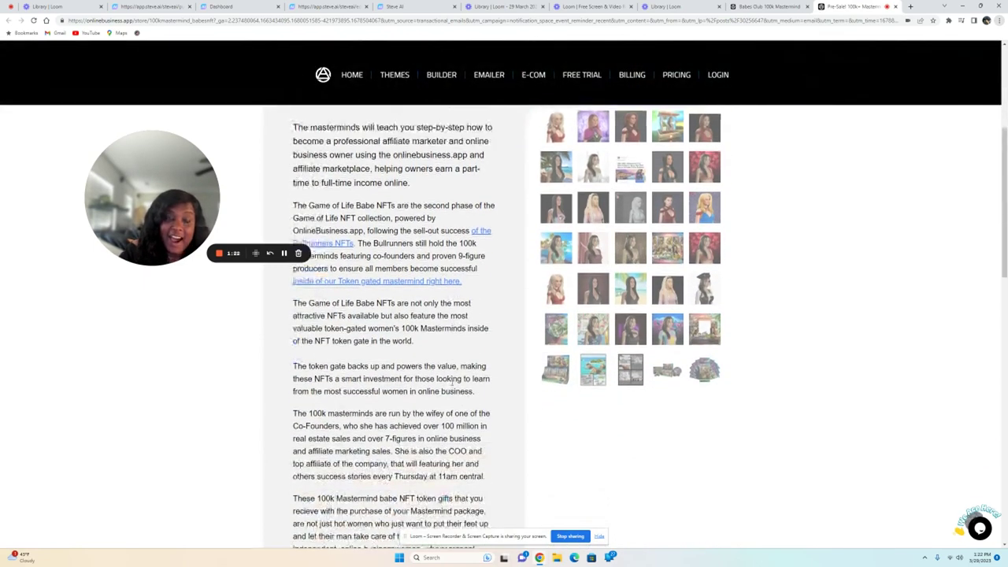
scroll(452, 381, "down", 3)
scroll(441, 383, "up", 3)
scroll(437, 384, "up", 2)
scroll(434, 384, "up", 2)
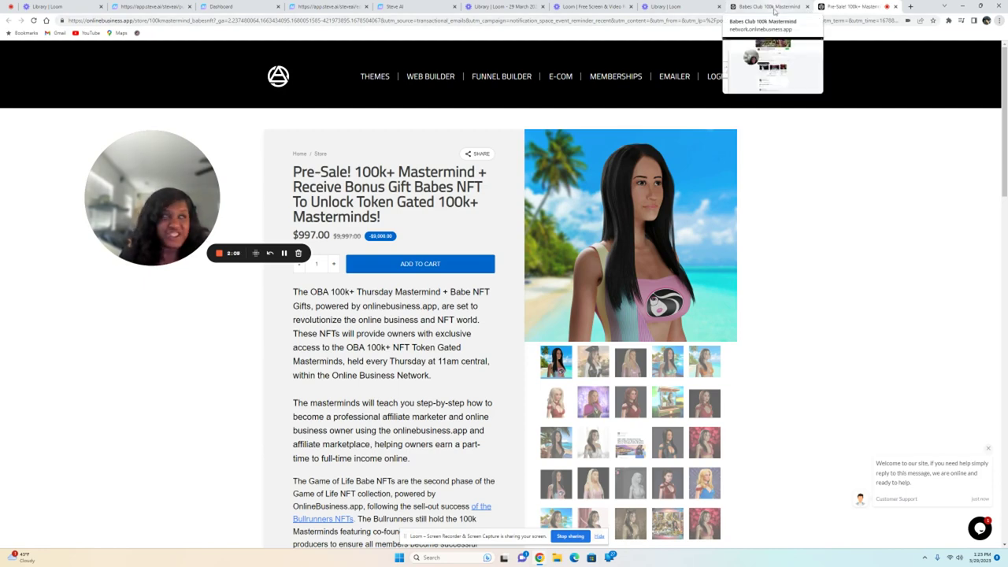
Step: View Babes Club events, then Bullrunners Club 100k Masterminds and its weekly Tuesday events
left_click(745, 8)
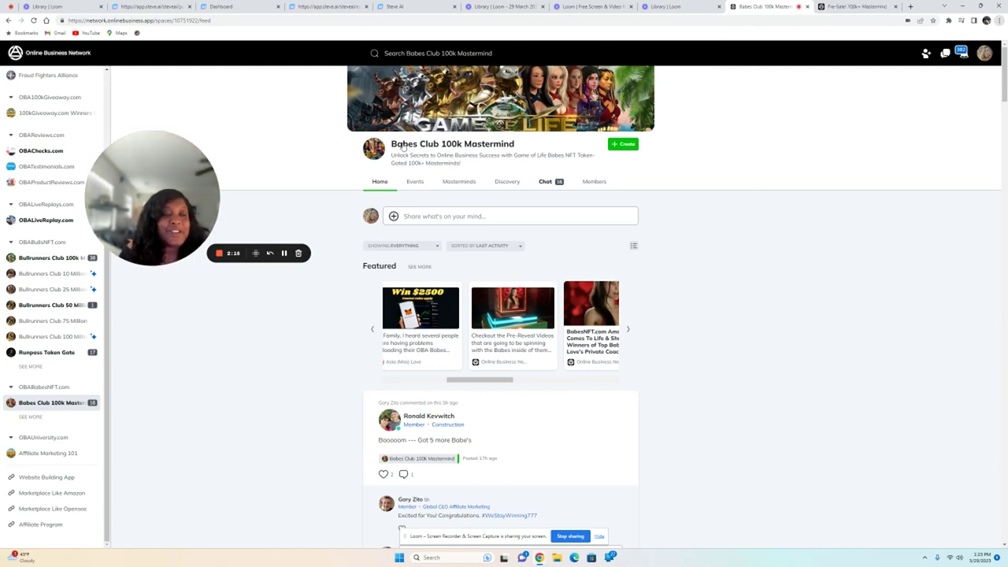
left_click(411, 182)
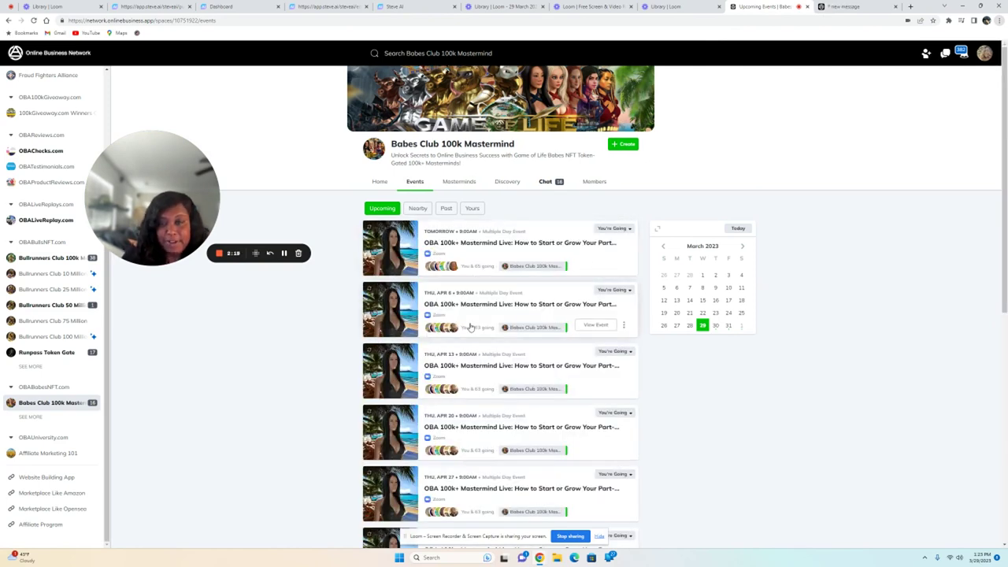
left_click(36, 260)
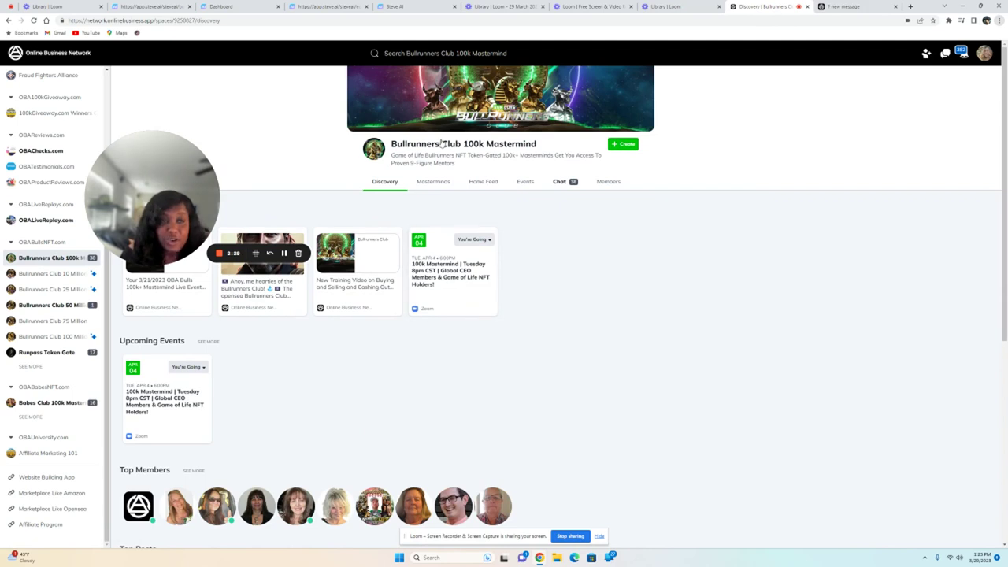
left_click(441, 183)
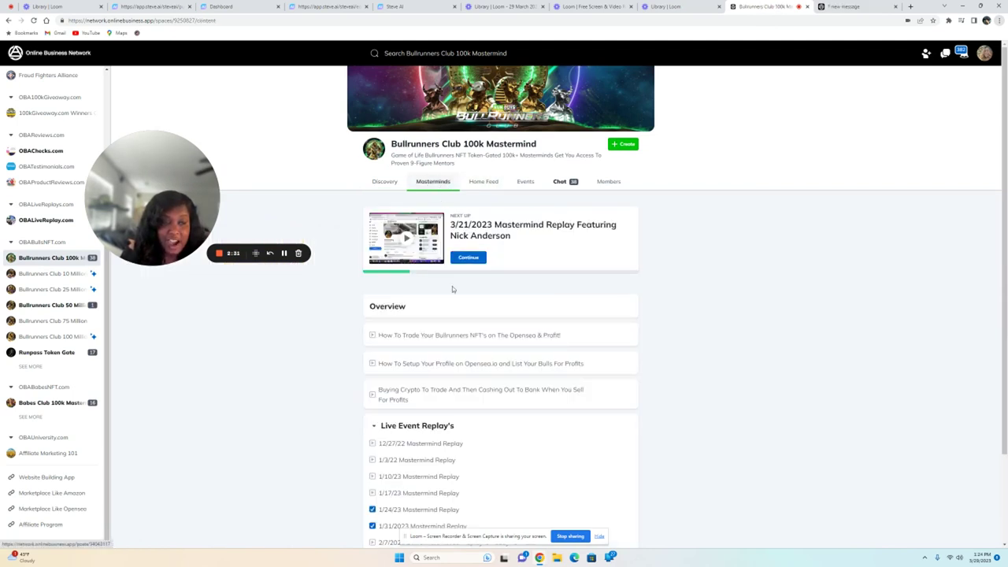
scroll(447, 337, "down", 2)
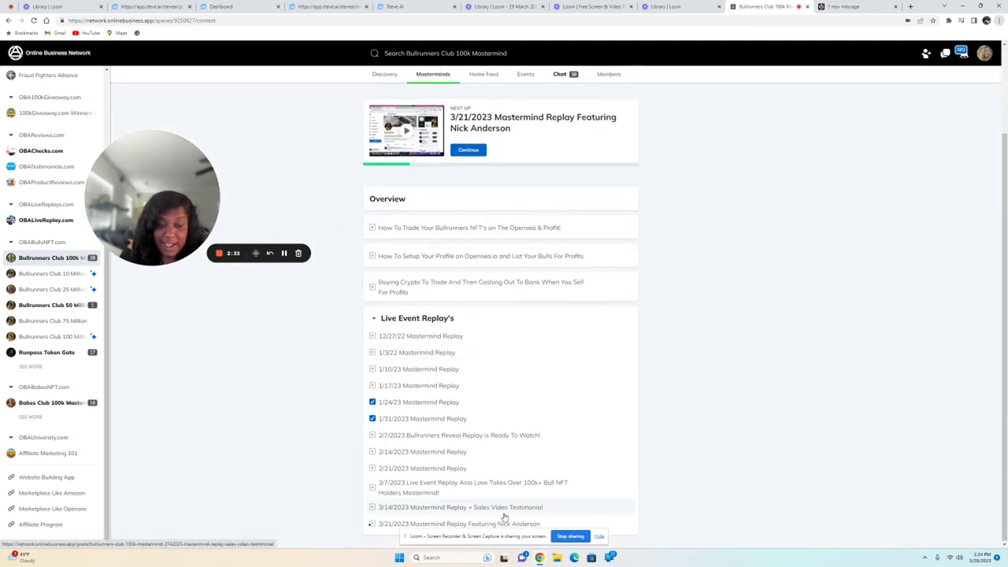
scroll(472, 386, "up", 2)
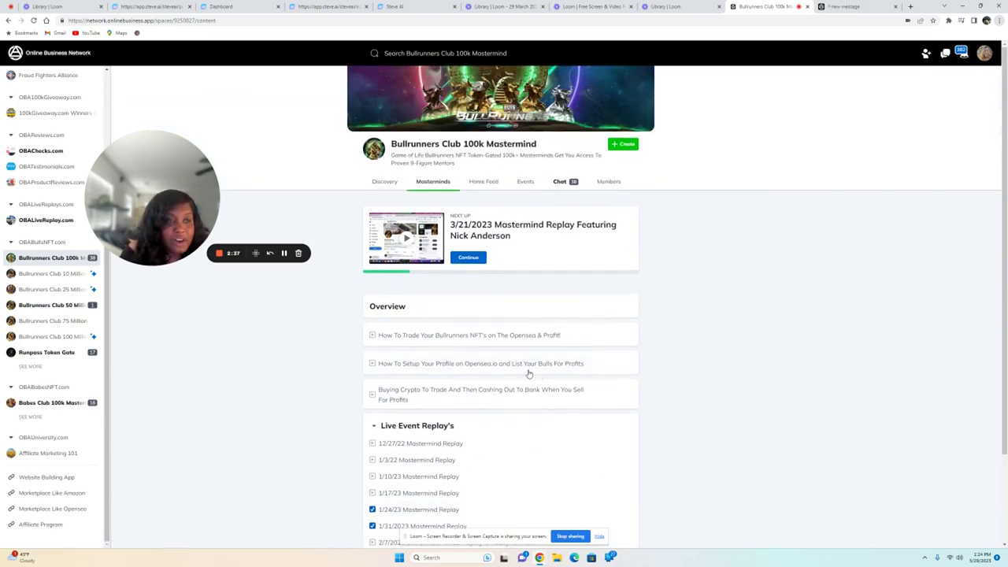
left_click(525, 182)
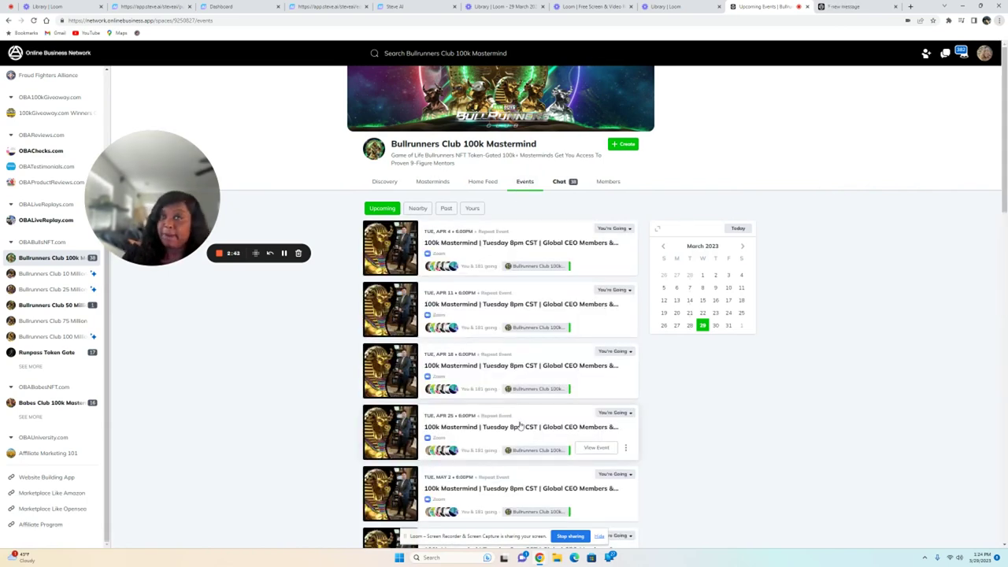
scroll(37, 304, "up", 3)
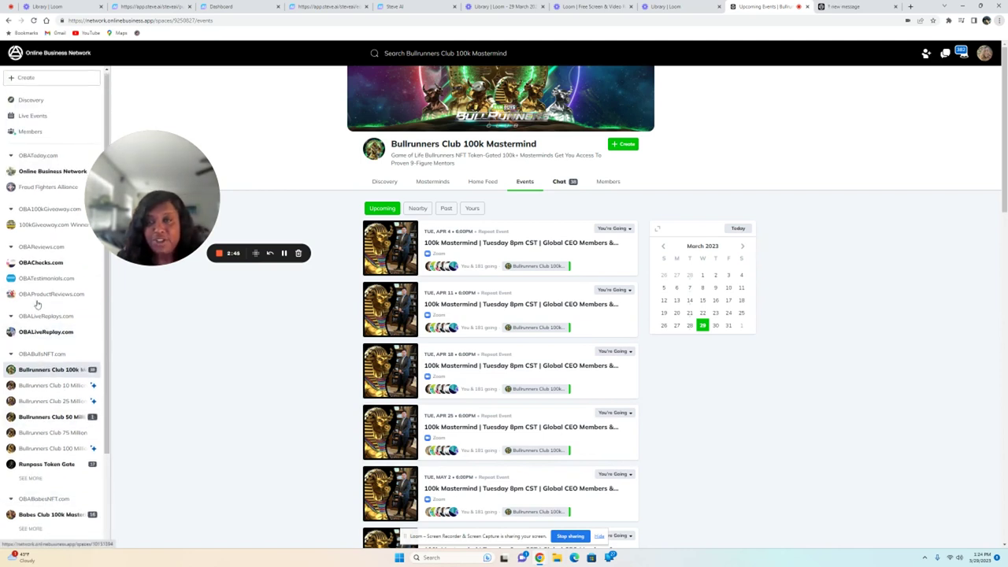
Step: Open the 100kGiveaway.com Winners Circle feed and scroll down through its posts
left_click(40, 228)
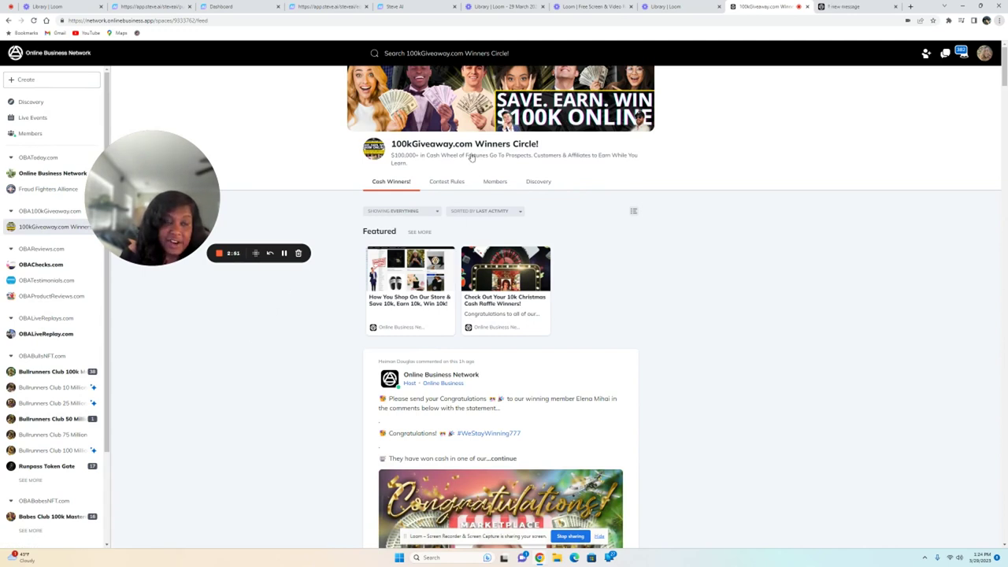
scroll(331, 305, "down", 2)
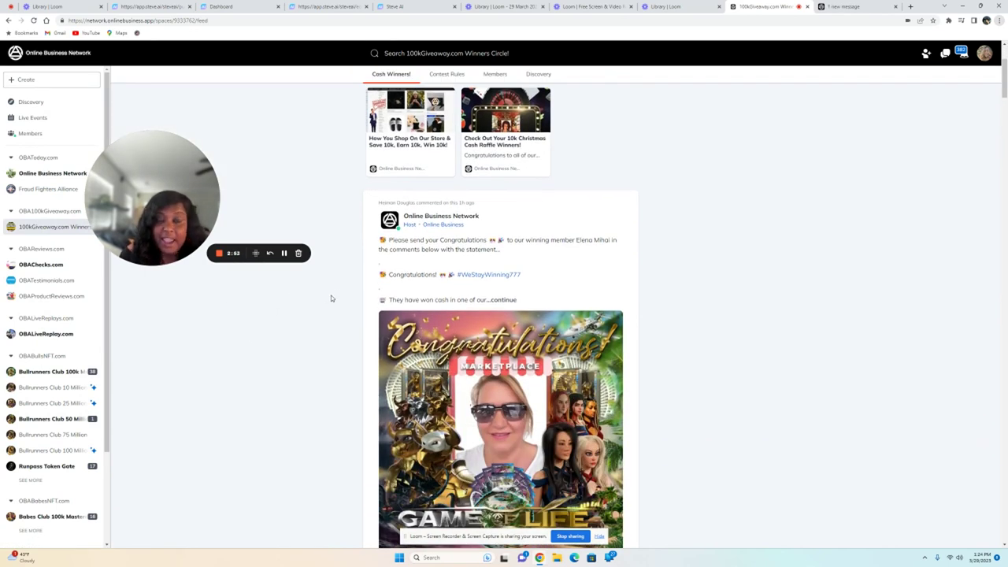
scroll(358, 317, "down", 2)
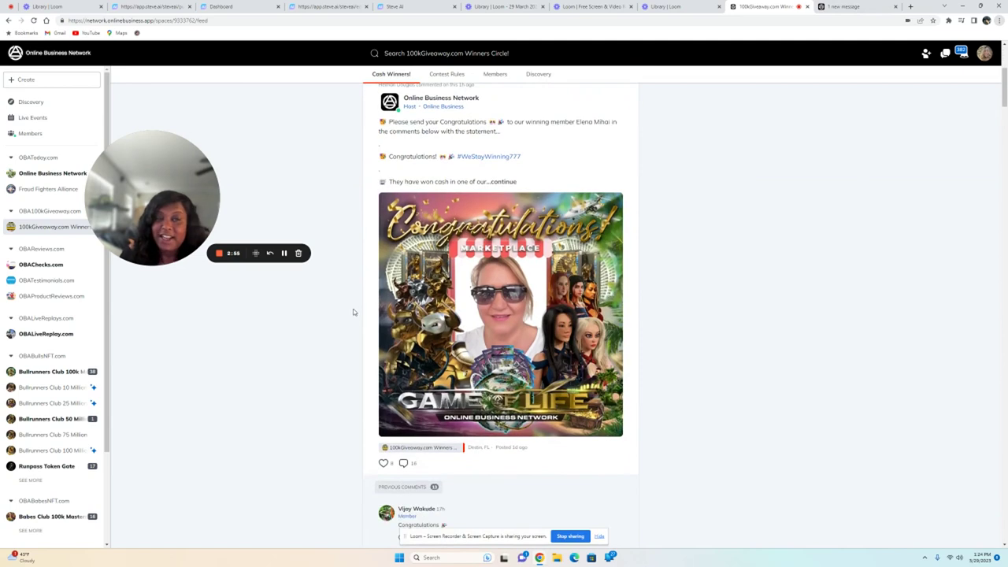
scroll(354, 310, "down", 2)
scroll(353, 309, "down", 2)
scroll(352, 307, "down", 2)
scroll(352, 307, "down", 2)
scroll(352, 307, "down", 2)
scroll(352, 307, "down", 2)
scroll(352, 307, "down", 2)
scroll(352, 307, "down", 2)
scroll(352, 307, "down", 3)
scroll(352, 307, "down", 3)
scroll(353, 307, "down", 1)
scroll(352, 305, "down", 2)
scroll(352, 306, "down", 3)
scroll(351, 303, "down", 3)
scroll(350, 300, "down", 3)
scroll(351, 301, "down", 3)
scroll(351, 301, "down", 3)
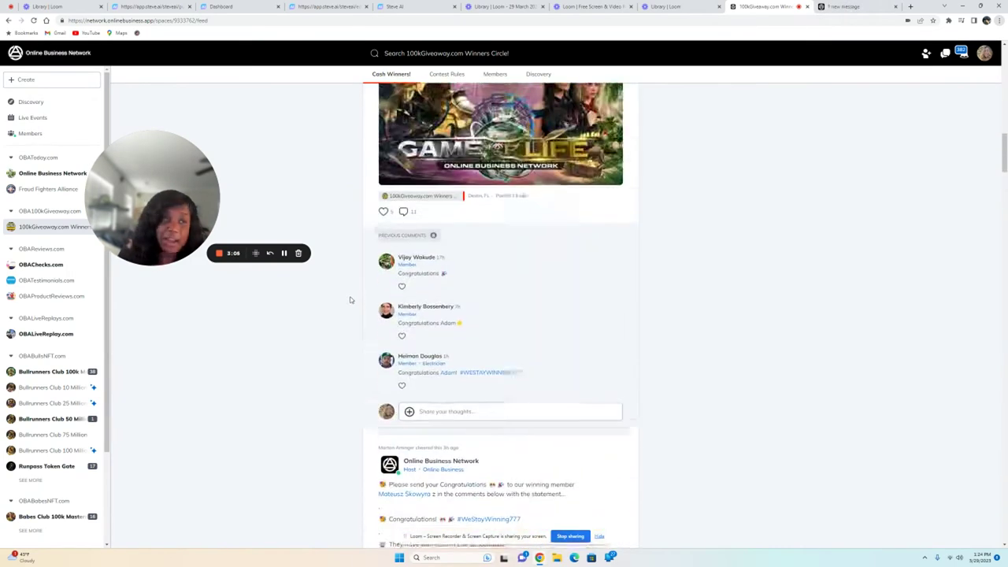
scroll(351, 300, "down", 3)
scroll(351, 299, "down", 3)
scroll(350, 299, "down", 3)
scroll(351, 299, "down", 3)
Step: Scroll back up and open the OBA100kGiveaway.com collection page from the sidebar
scroll(350, 300, "up", 1)
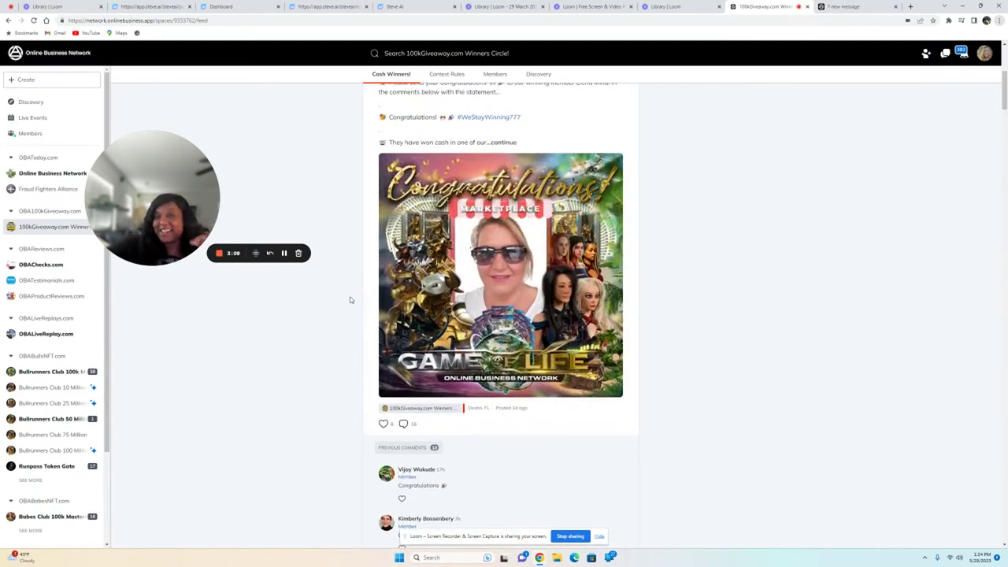
scroll(307, 280, "up", 1)
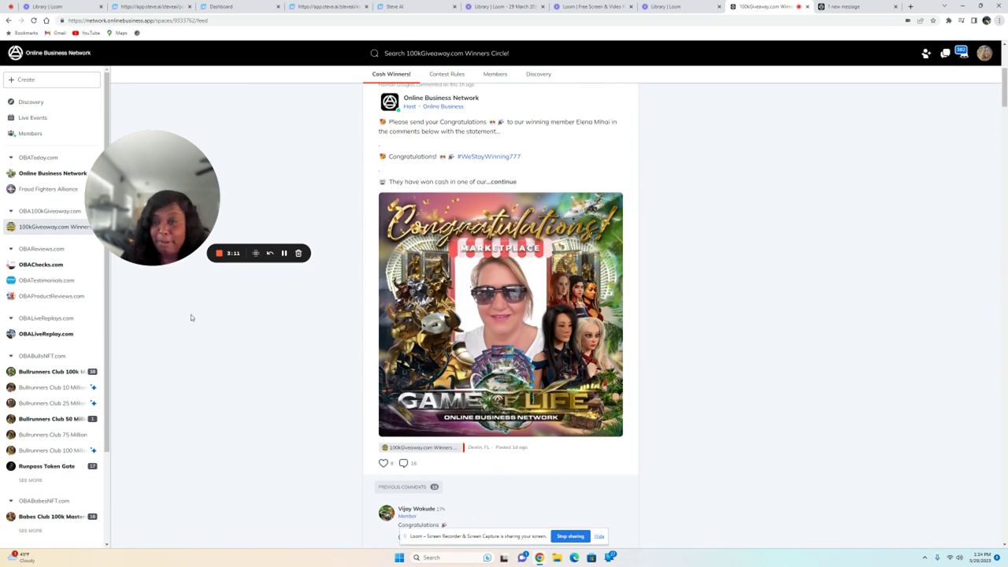
left_click(60, 211)
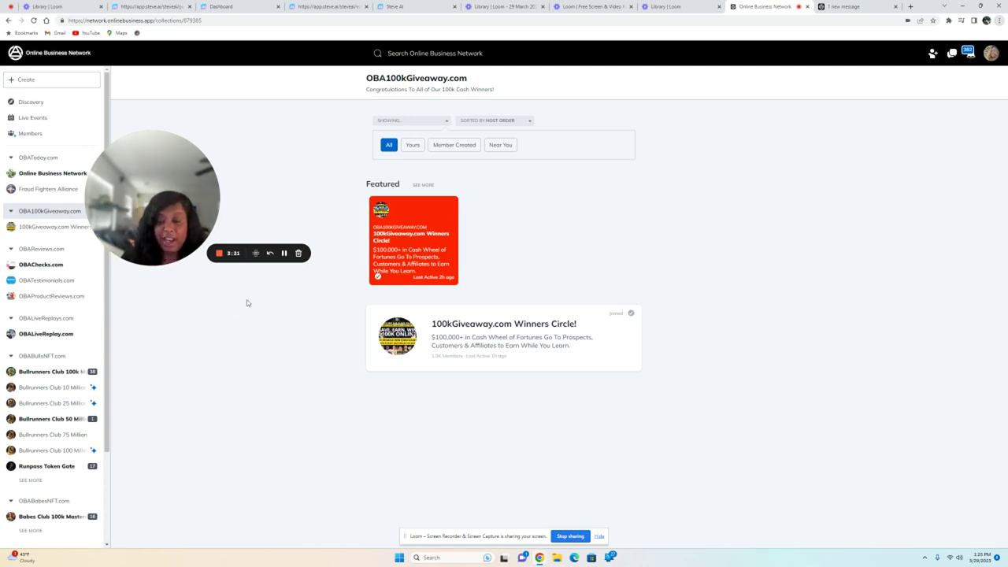
scroll(56, 368, "down", 3)
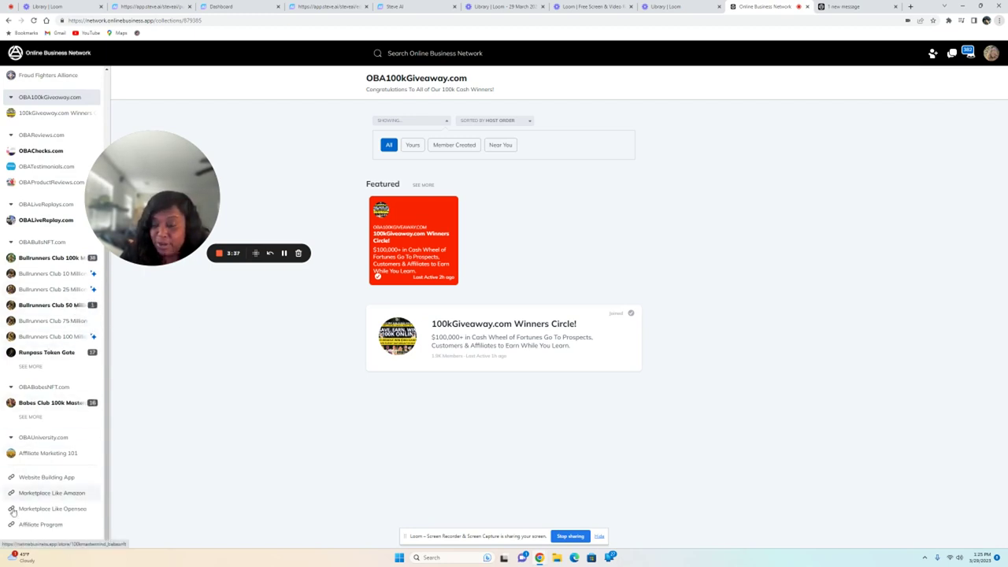
left_click(52, 499)
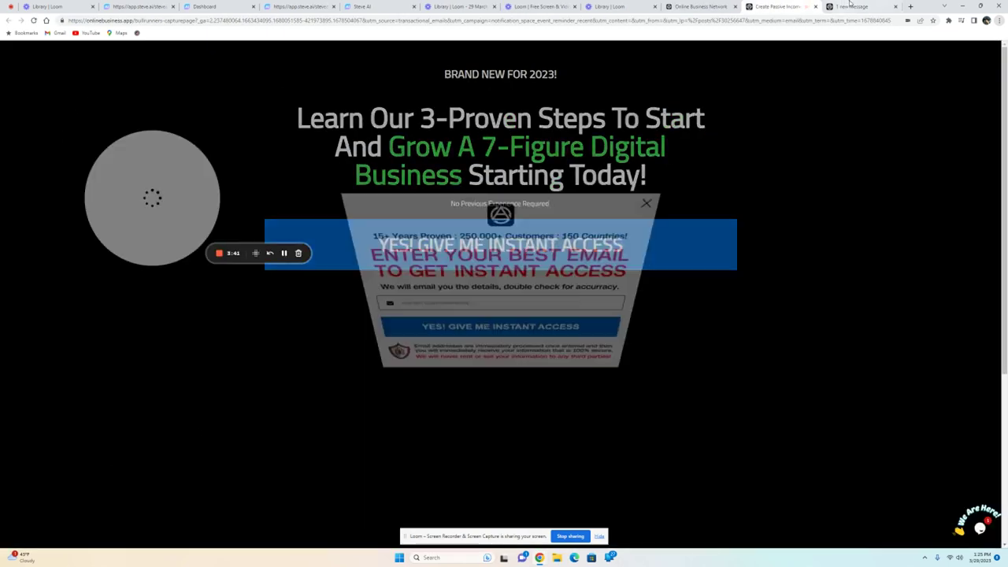
left_click(815, 7)
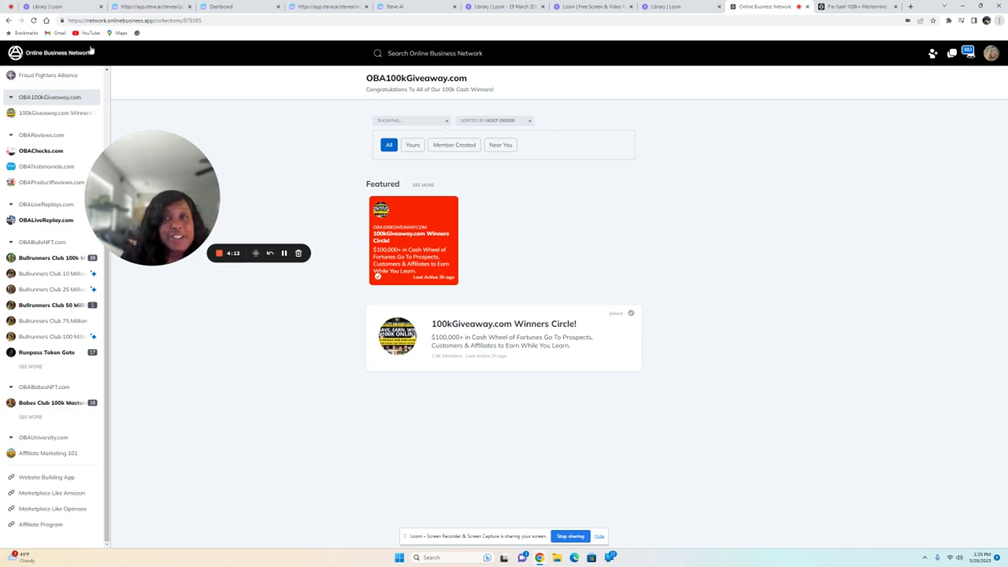
Step: Open Affiliate Program from the sidebar to show referral link, progress and payments
left_click(49, 525)
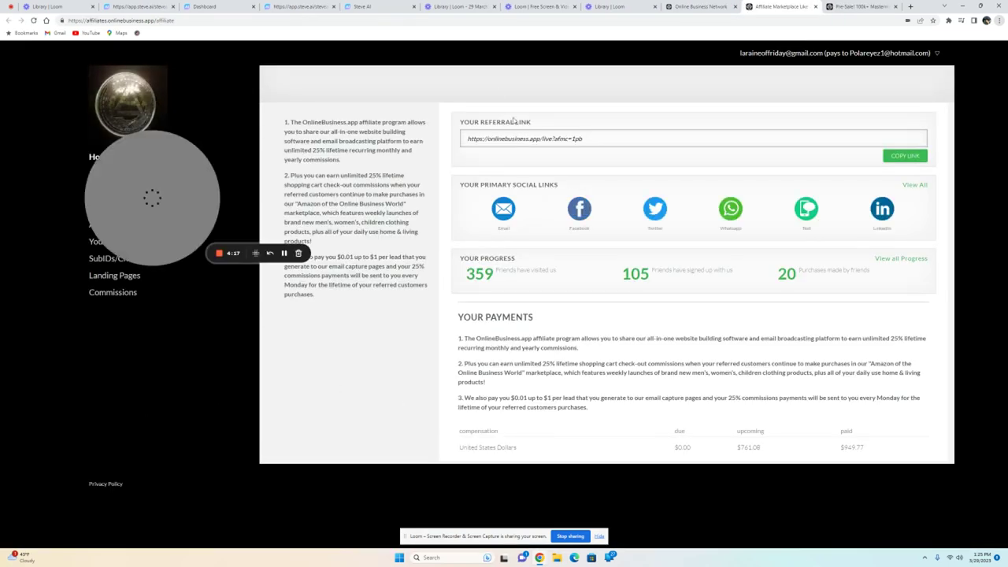